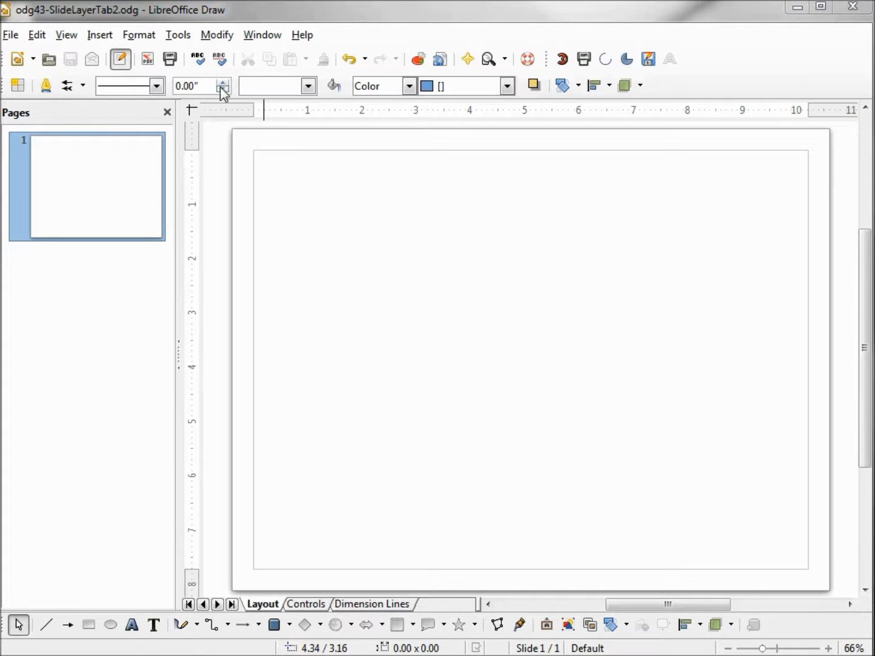
Enable snap to grid, the visible grid and synchronized axes in the Draw grid options
{"action": "left_click", "coordinate": [178, 37]}
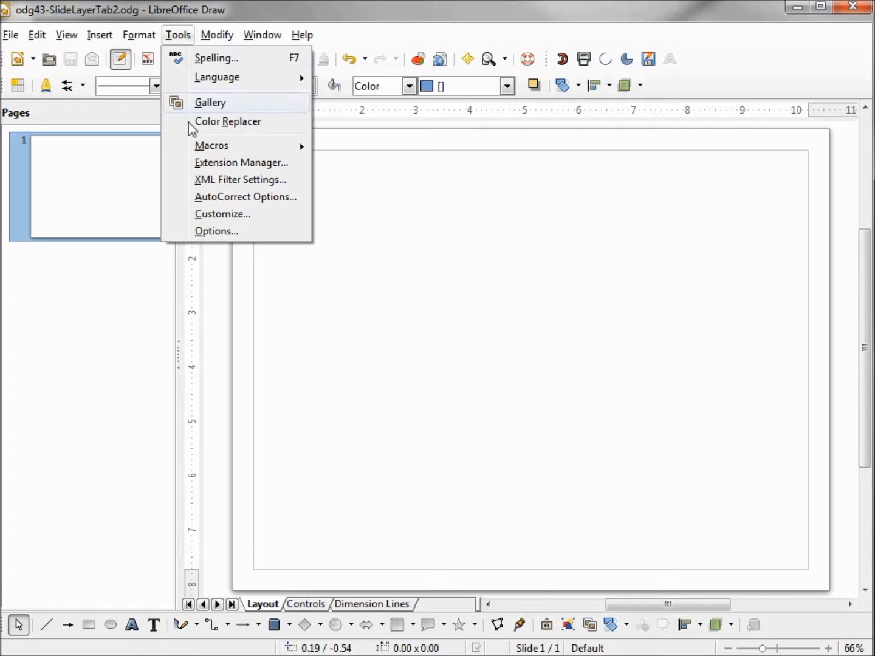
{"action": "left_click", "coordinate": [213, 232]}
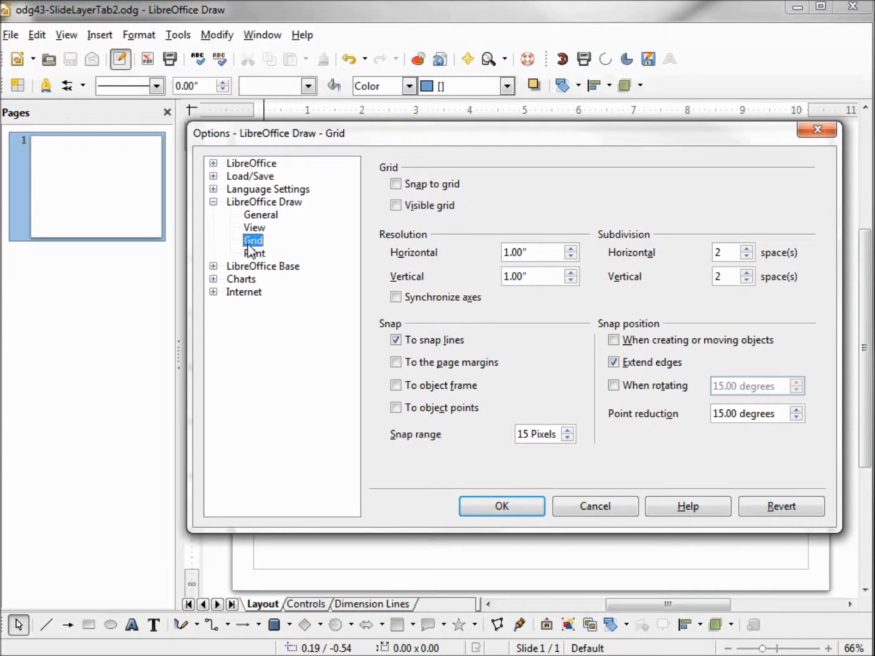
{"action": "left_click", "coordinate": [396, 185]}
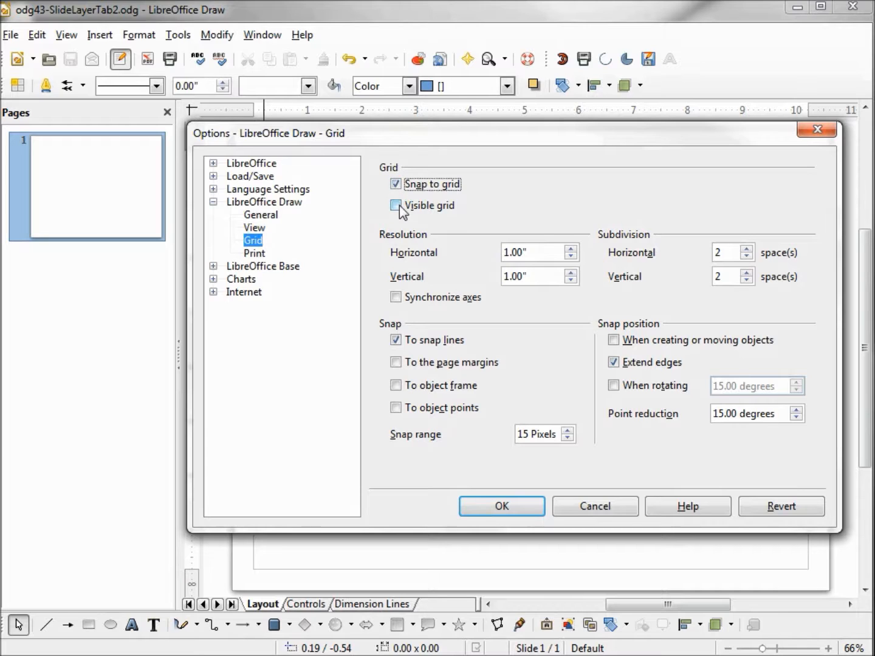
{"action": "left_click", "coordinate": [396, 206]}
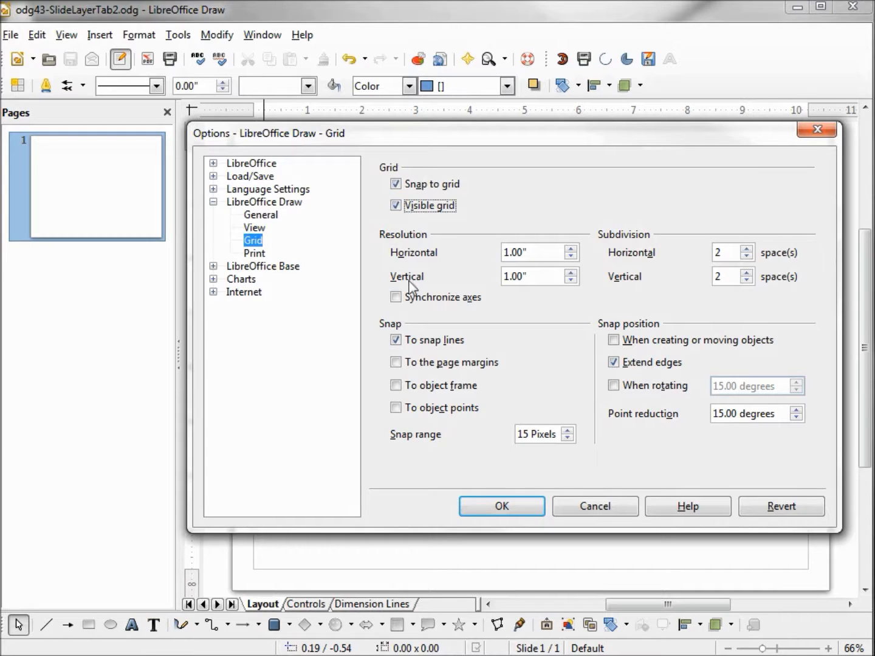
{"action": "left_click", "coordinate": [396, 299]}
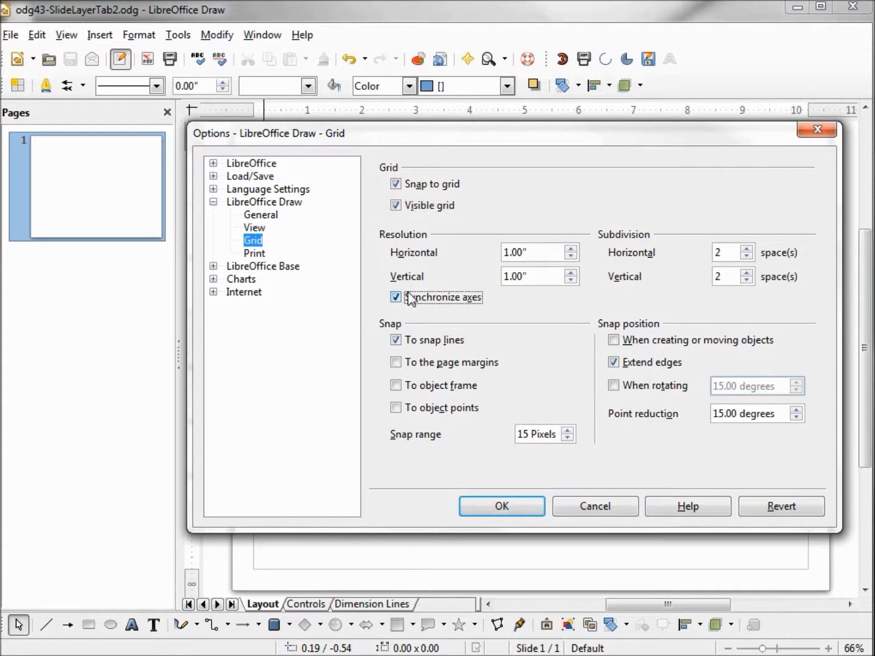
Set the grid resolution to 0.50" and the horizontal subdivision to 4 spaces, and apply the grid options
{"action": "left_click_drag", "start_coordinate": [538, 256], "coordinate": [467, 255]}
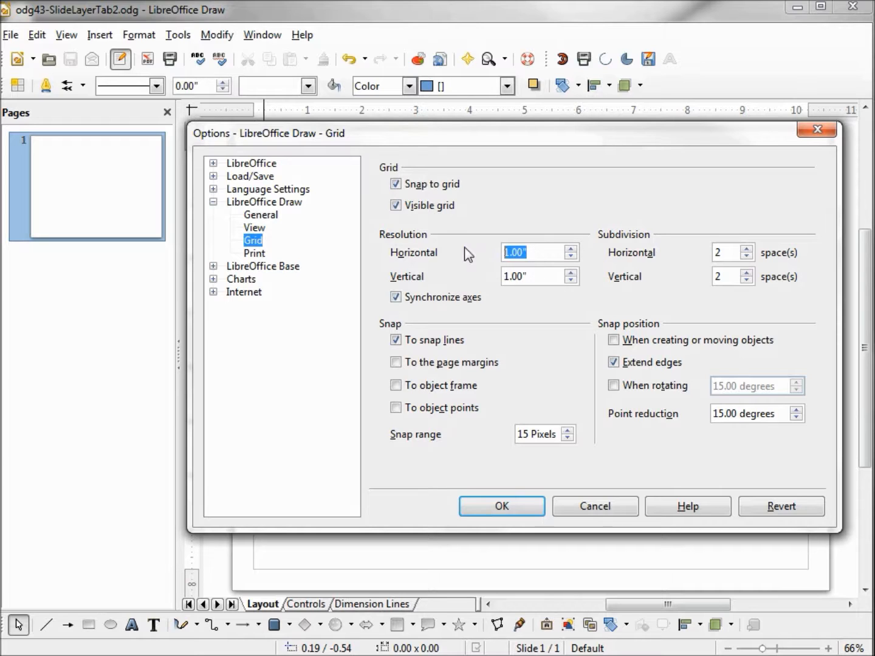
{"action": "type", "text": ".5"}
{"action": "key", "text": "Tab"}
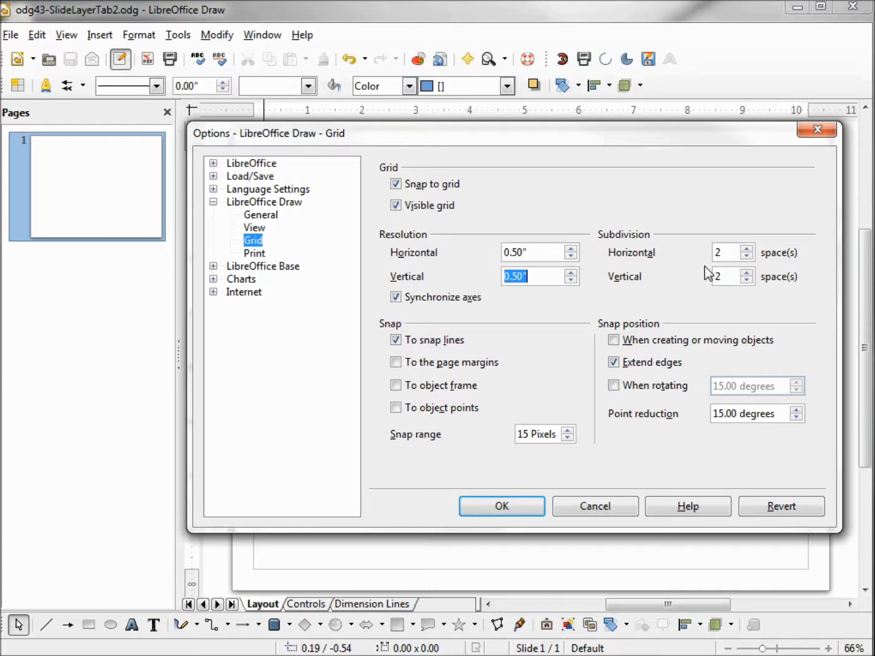
{"action": "left_click_drag", "start_coordinate": [720, 252], "coordinate": [685, 248]}
{"action": "type", "text": "4"}
{"action": "left_click", "coordinate": [514, 504]}
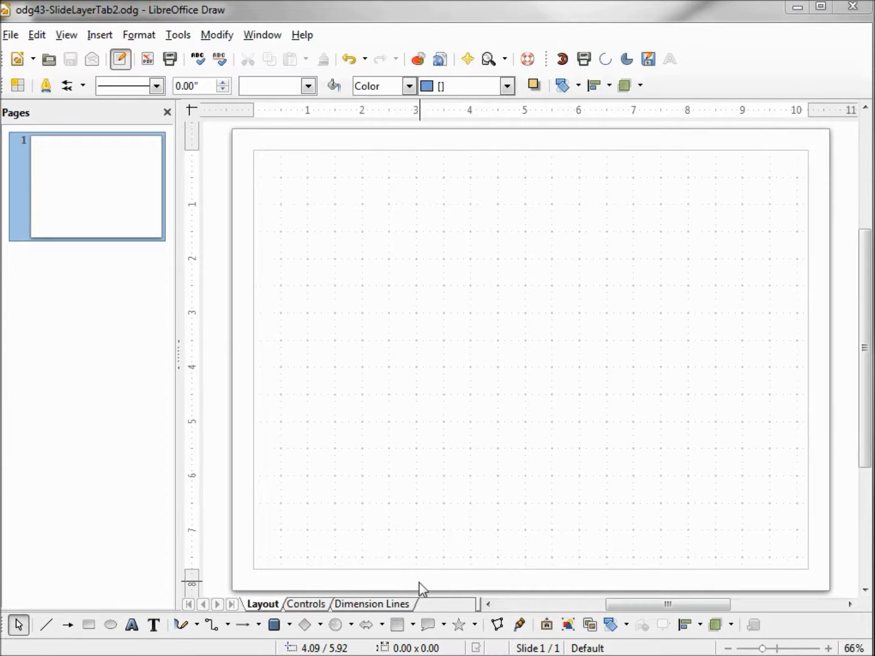
Insert a new layer named room
{"action": "right_click", "coordinate": [403, 608]}
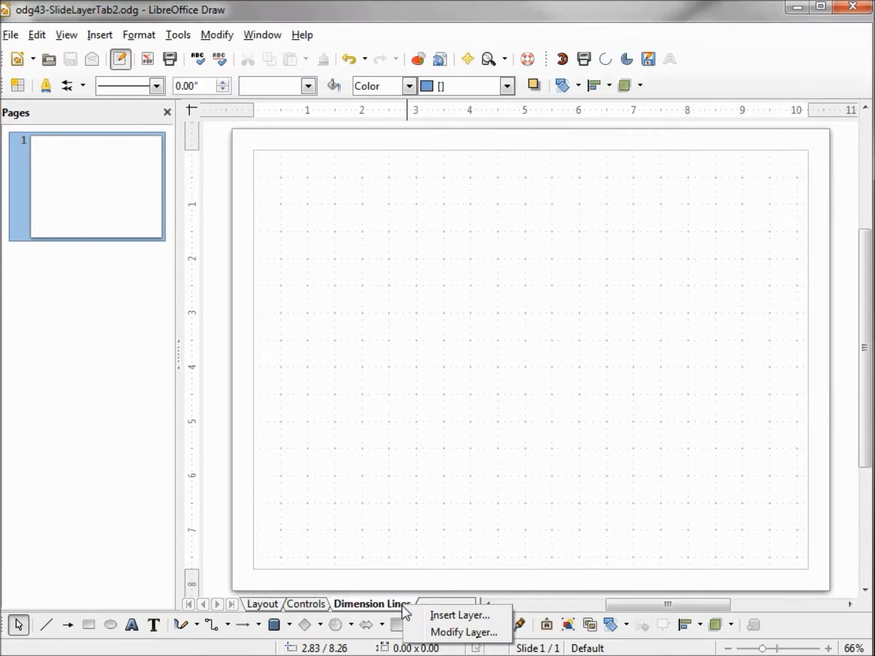
{"action": "left_click", "coordinate": [447, 616]}
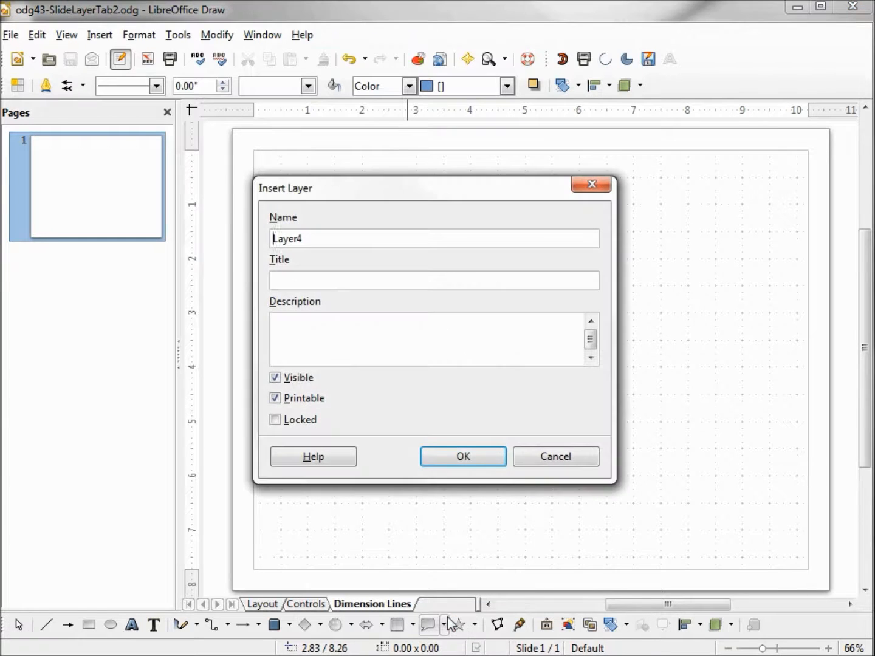
{"action": "left_click_drag", "start_coordinate": [311, 238], "coordinate": [258, 238]}
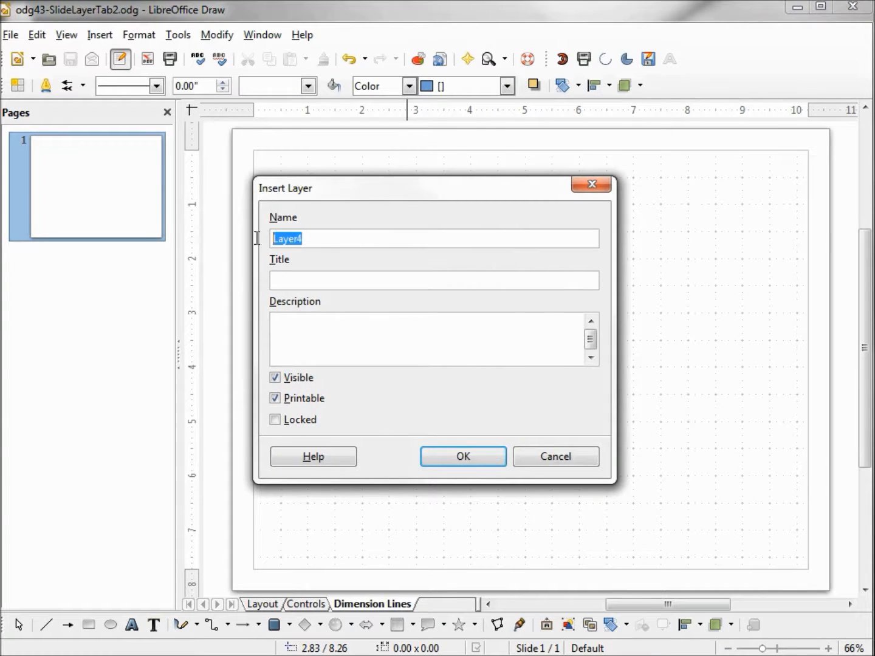
{"action": "type", "text": "room"}
{"action": "left_click", "coordinate": [452, 461]}
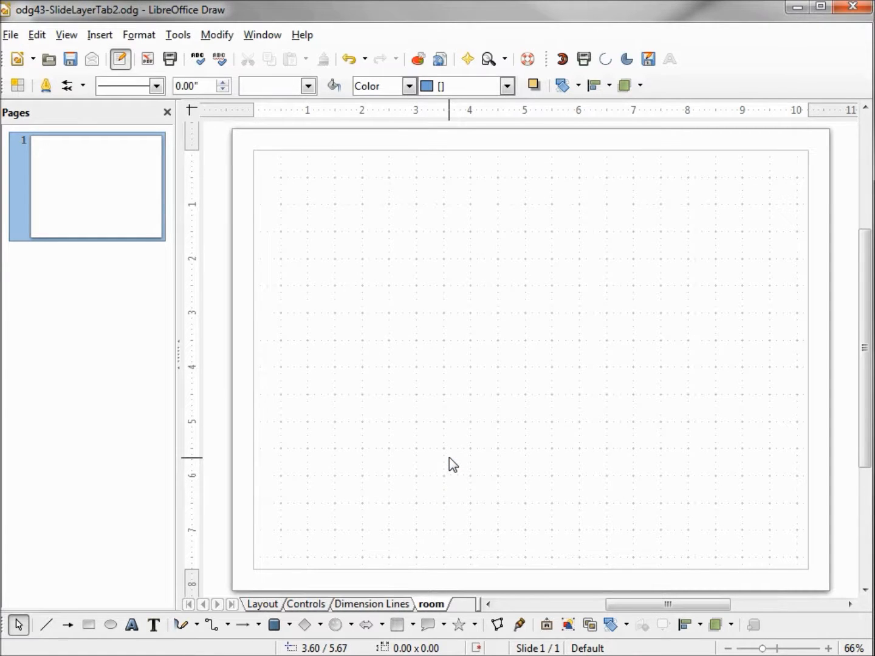
Set the default area fill to the hatching Black 45 degrees wide
{"action": "left_click", "coordinate": [409, 87]}
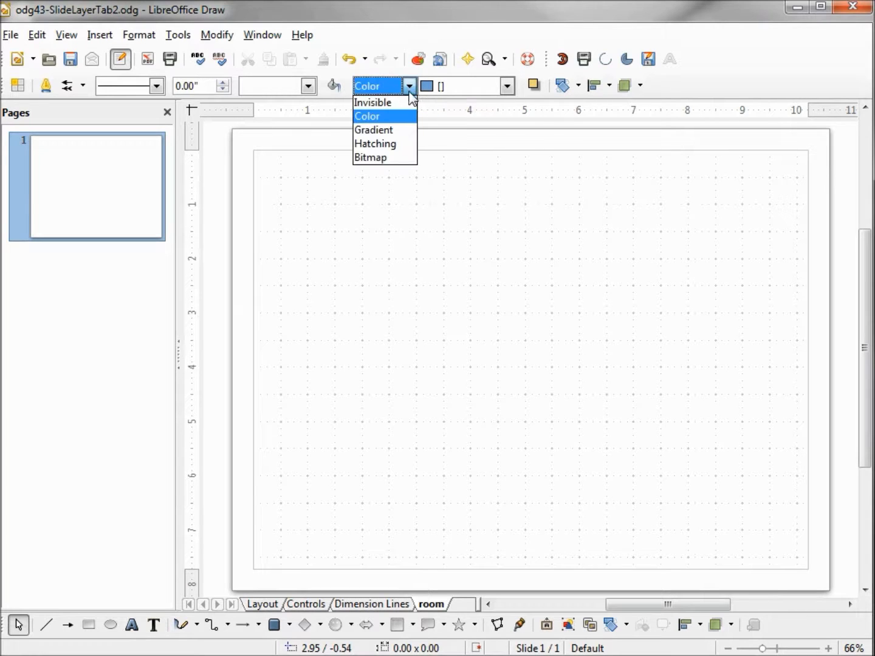
{"action": "left_click", "coordinate": [402, 145]}
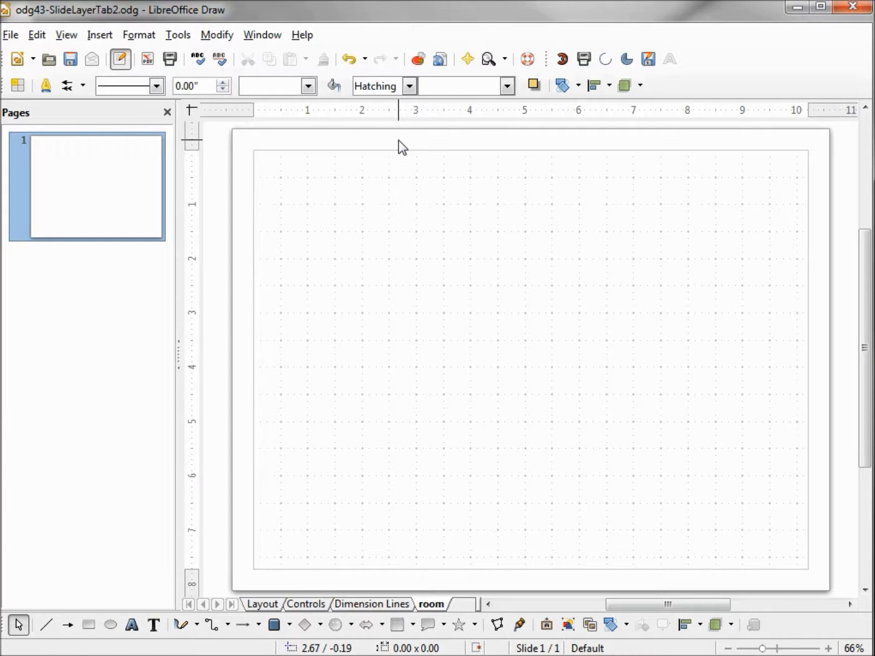
{"action": "left_click", "coordinate": [506, 87]}
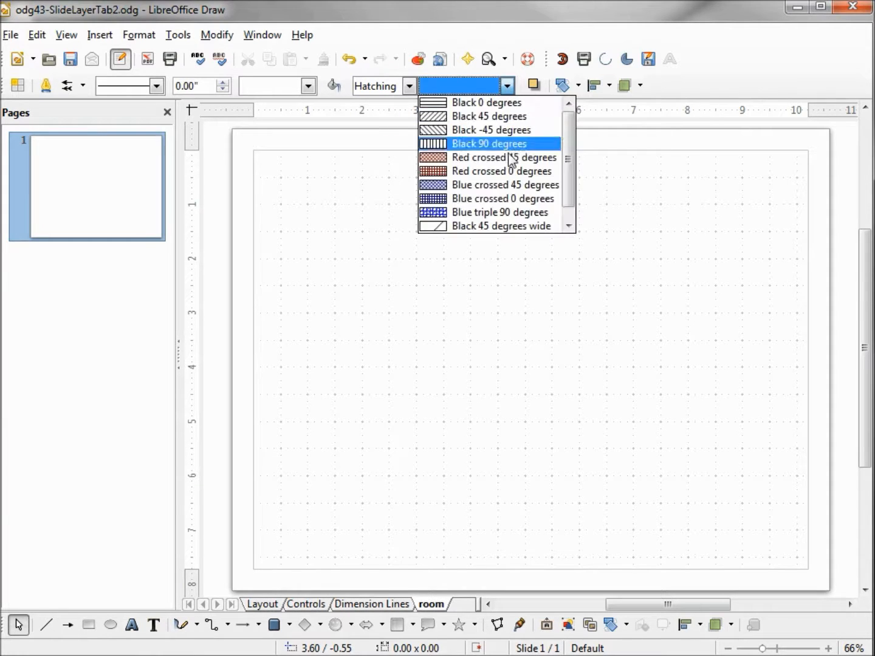
{"action": "left_click", "coordinate": [508, 226]}
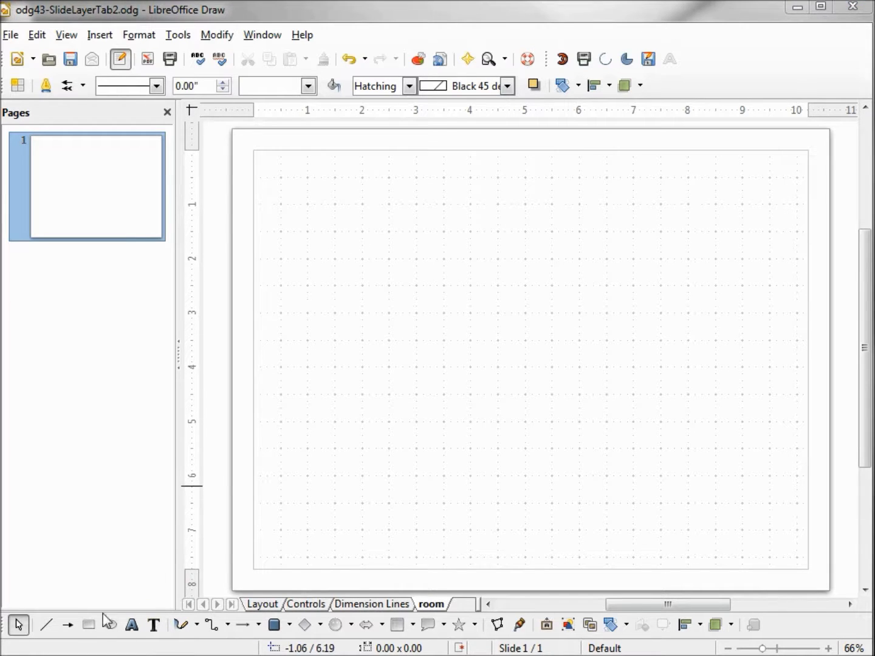
Draw two vertical wall rectangles of 0.25 x 5.00 inches, at 2.00 / 1.50 and 8.75 / 1.50
{"action": "left_click", "coordinate": [304, 625]}
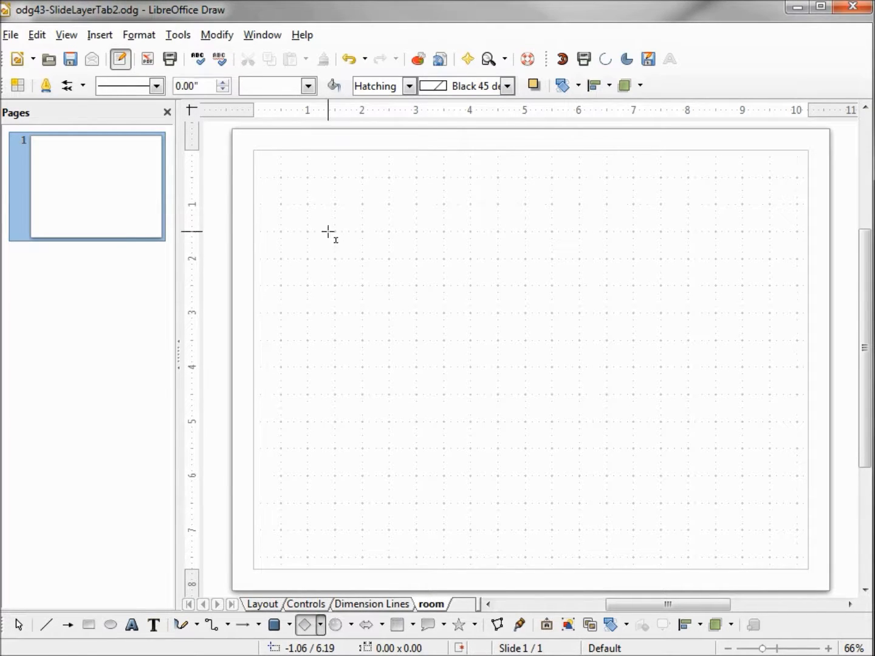
{"action": "mouse_move", "coordinate": [363, 232]}
{"action": "left_mouse_down"}
{"action": "mouse_move", "coordinate": [355, 511]}
{"action": "mouse_move", "coordinate": [356, 500]}
{"action": "mouse_move", "coordinate": [376, 501]}
{"action": "left_mouse_up"}
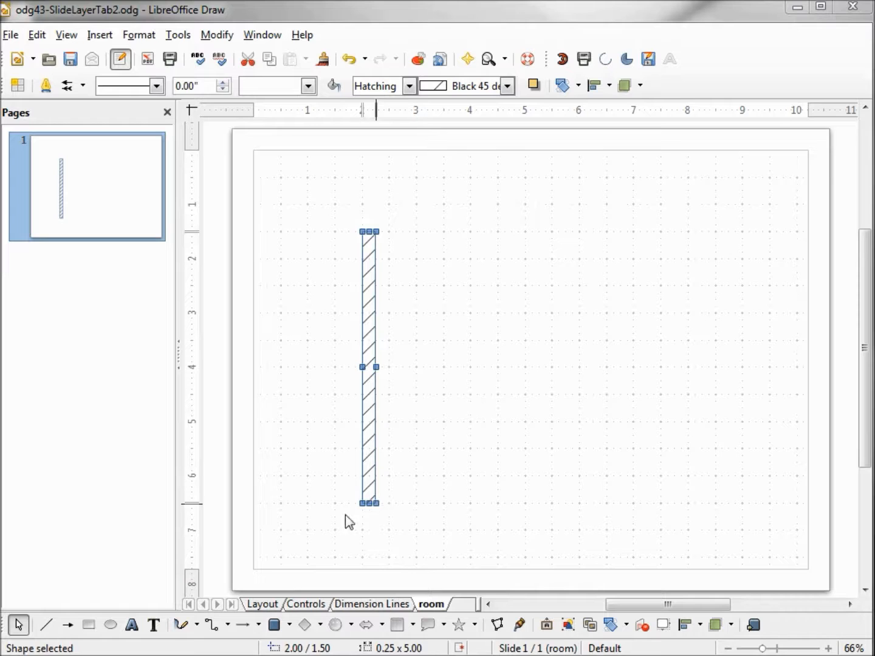
{"action": "left_click", "coordinate": [89, 625]}
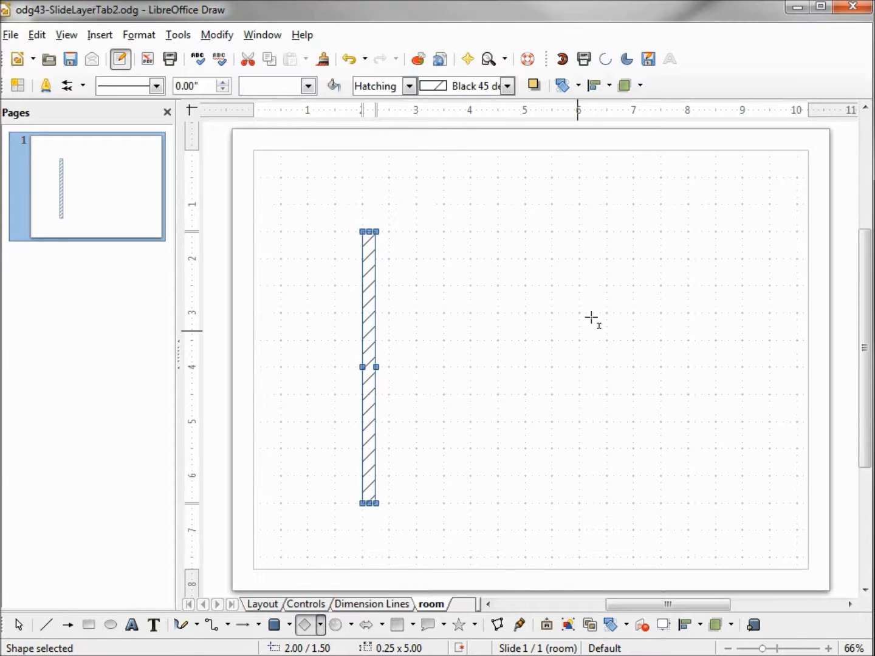
{"action": "mouse_move", "coordinate": [742, 231]}
{"action": "left_mouse_down"}
{"action": "mouse_move", "coordinate": [719, 516]}
{"action": "mouse_move", "coordinate": [723, 501]}
{"action": "left_mouse_up"}
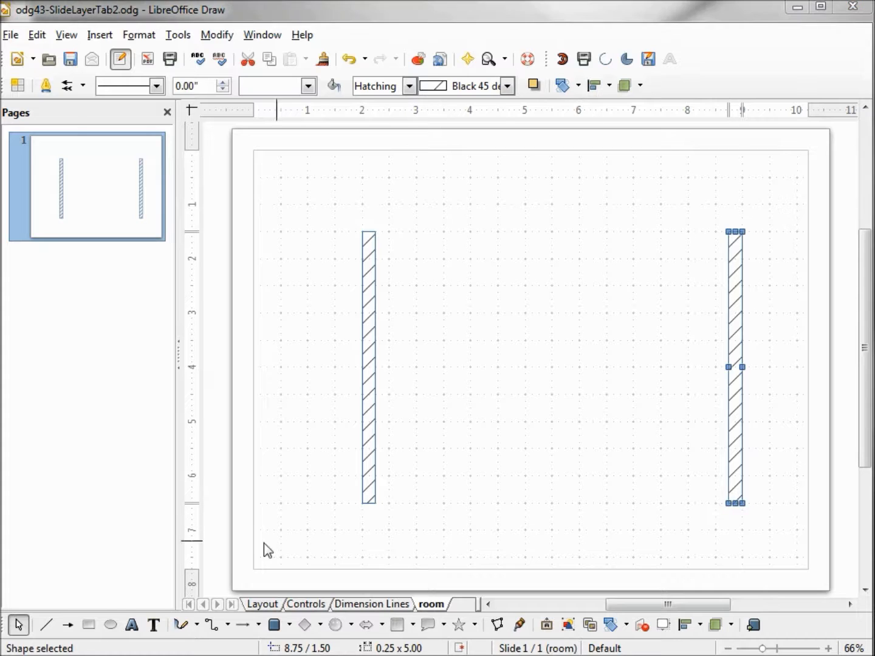
Draw two 0.25-inch-thick upper wall segments, from the left wall to 6 inches and from 7.5 inches to the right wall
{"action": "left_click", "coordinate": [89, 626]}
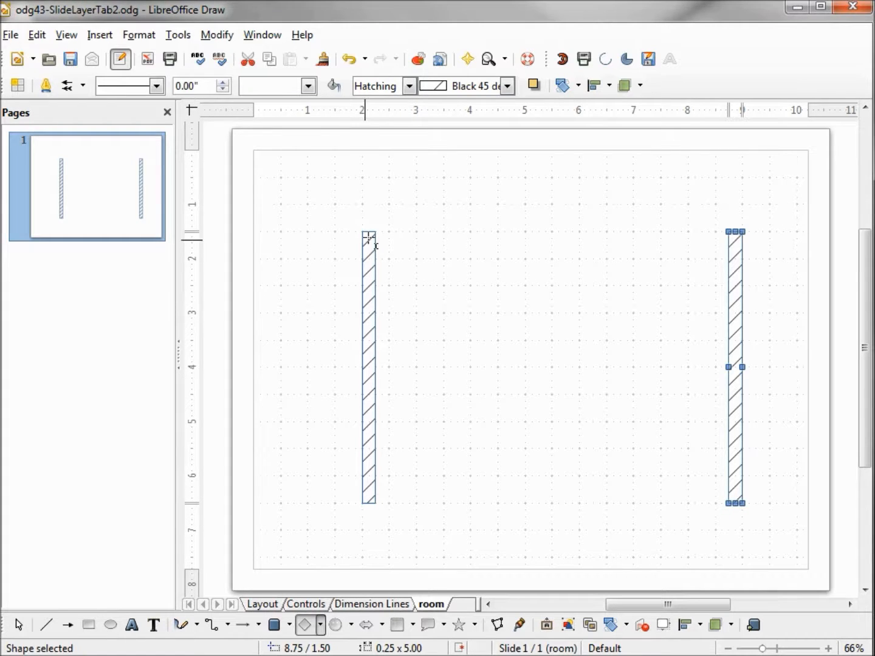
{"action": "left_click_drag", "start_coordinate": [372, 234], "coordinate": [578, 243]}
{"action": "key", "text": "Escape"}
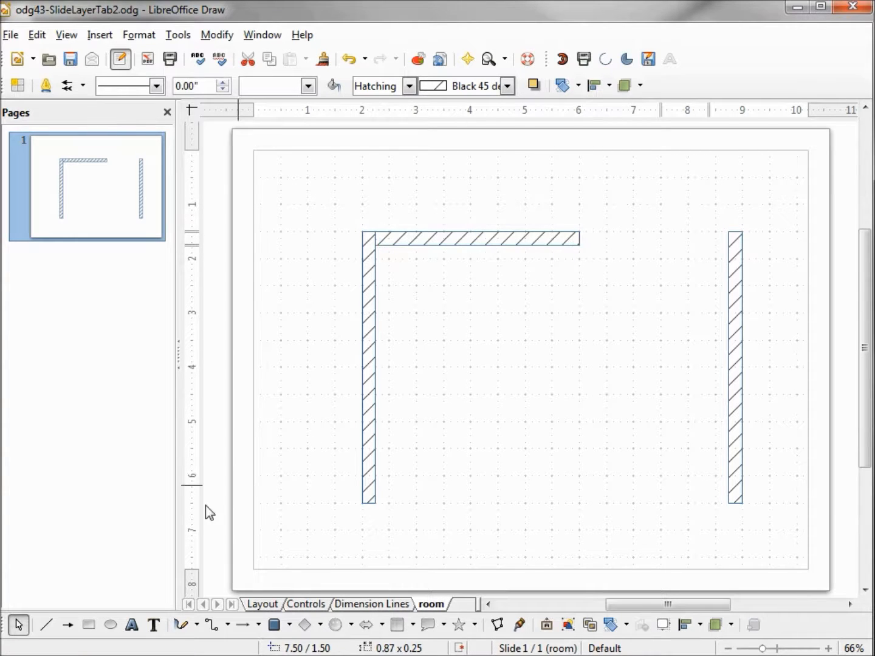
{"action": "left_click", "coordinate": [304, 625]}
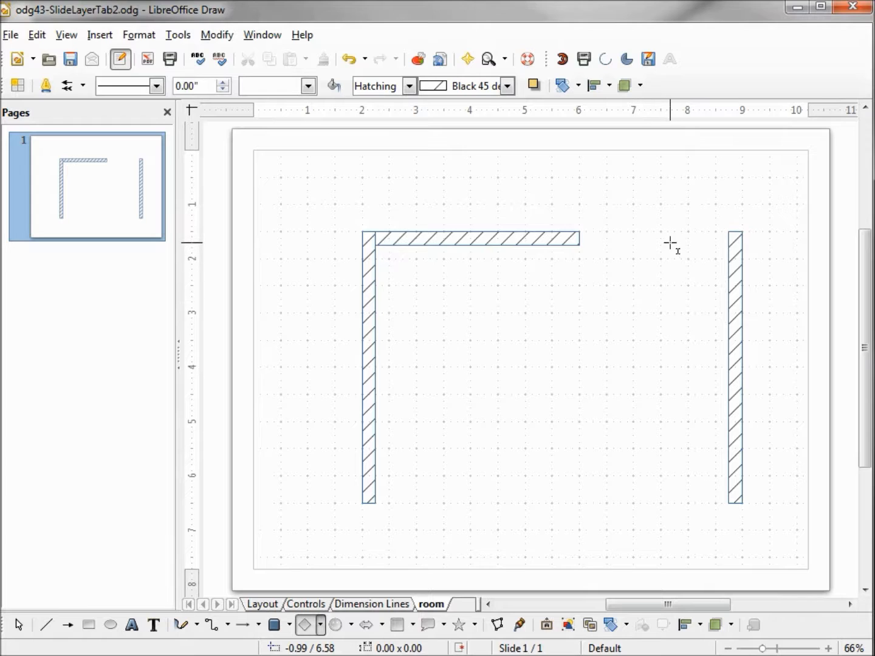
{"action": "mouse_move", "coordinate": [659, 233]}
{"action": "left_mouse_down"}
{"action": "mouse_move", "coordinate": [687, 246]}
{"action": "mouse_move", "coordinate": [737, 245]}
{"action": "mouse_move", "coordinate": [729, 245]}
{"action": "left_mouse_up"}
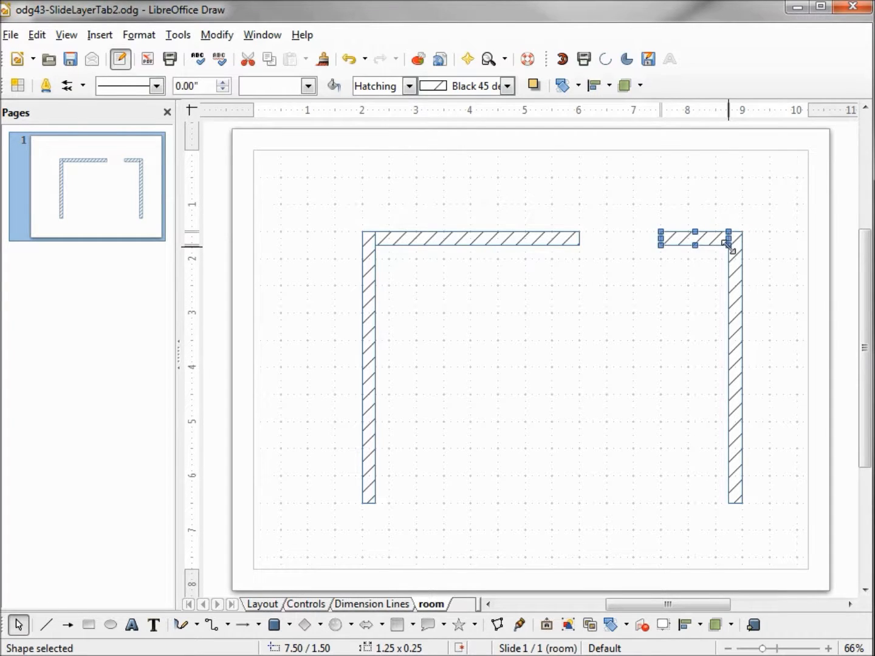
Draw two 0.25-inch-thick lower wall segments, from the left wall to 3.5 inches and from 5 inches to the right wall
{"action": "left_click", "coordinate": [304, 625]}
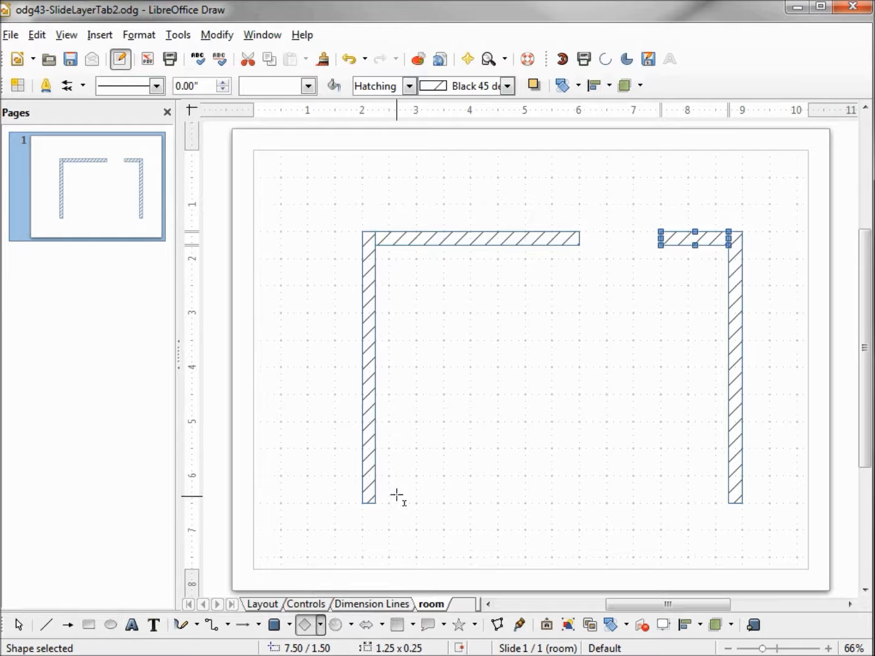
{"action": "mouse_move", "coordinate": [375, 489]}
{"action": "left_mouse_down"}
{"action": "mouse_move", "coordinate": [419, 486]}
{"action": "mouse_move", "coordinate": [444, 502]}
{"action": "left_mouse_up"}
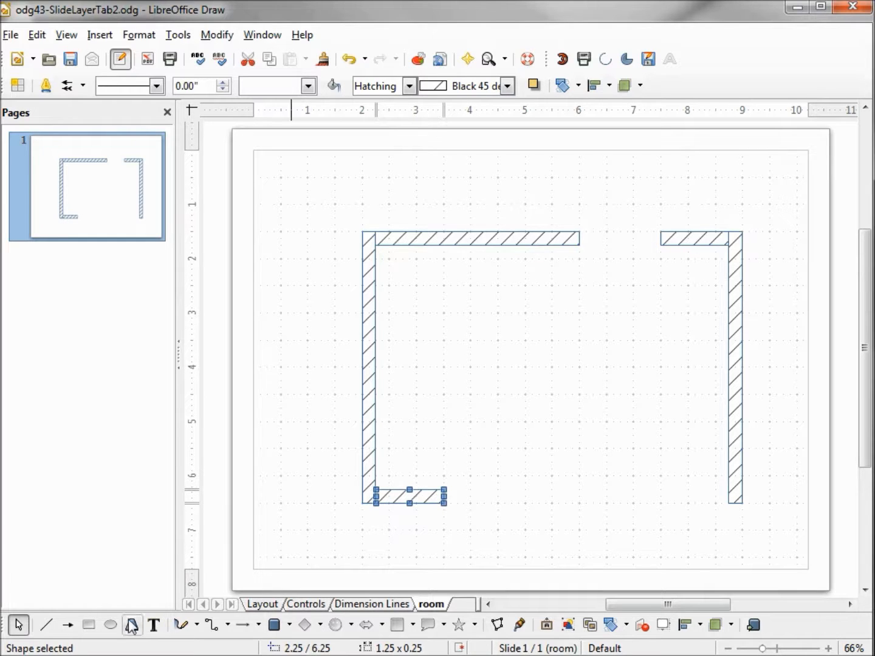
{"action": "left_click", "coordinate": [89, 626]}
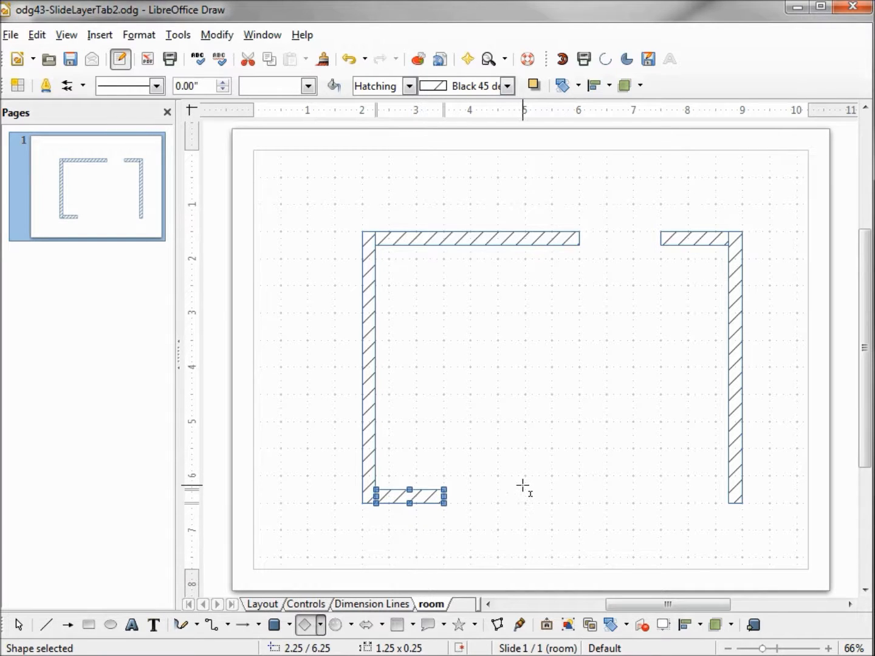
{"action": "mouse_move", "coordinate": [524, 490]}
{"action": "left_mouse_down"}
{"action": "mouse_move", "coordinate": [635, 480]}
{"action": "mouse_move", "coordinate": [707, 489]}
{"action": "mouse_move", "coordinate": [729, 503]}
{"action": "left_mouse_up"}
{"action": "left_click", "coordinate": [717, 563]}
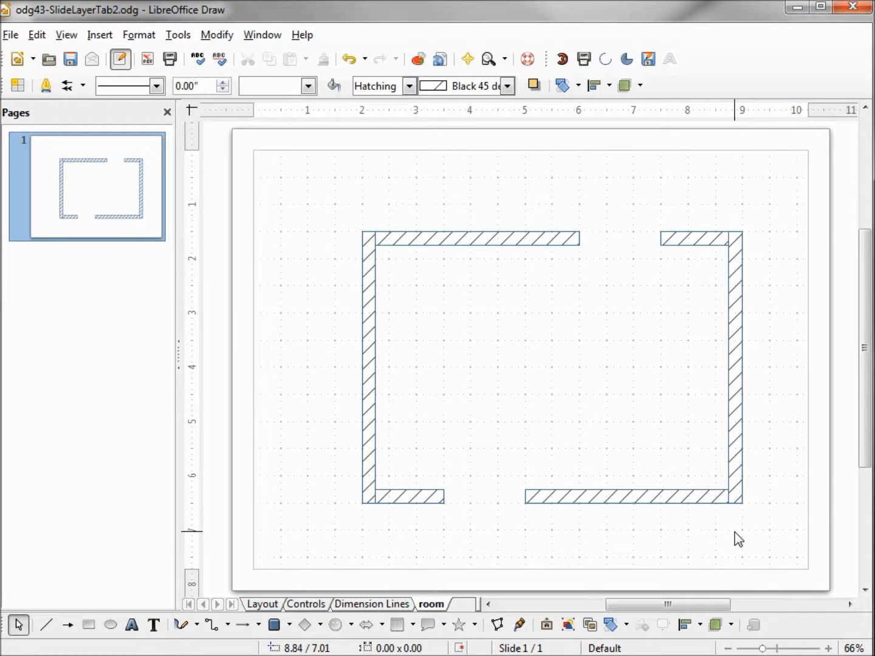
Select all six wall rectangles and merge them into one shape
{"action": "left_click_drag", "start_coordinate": [775, 202], "coordinate": [319, 542]}
{"action": "left_click", "coordinate": [217, 36]}
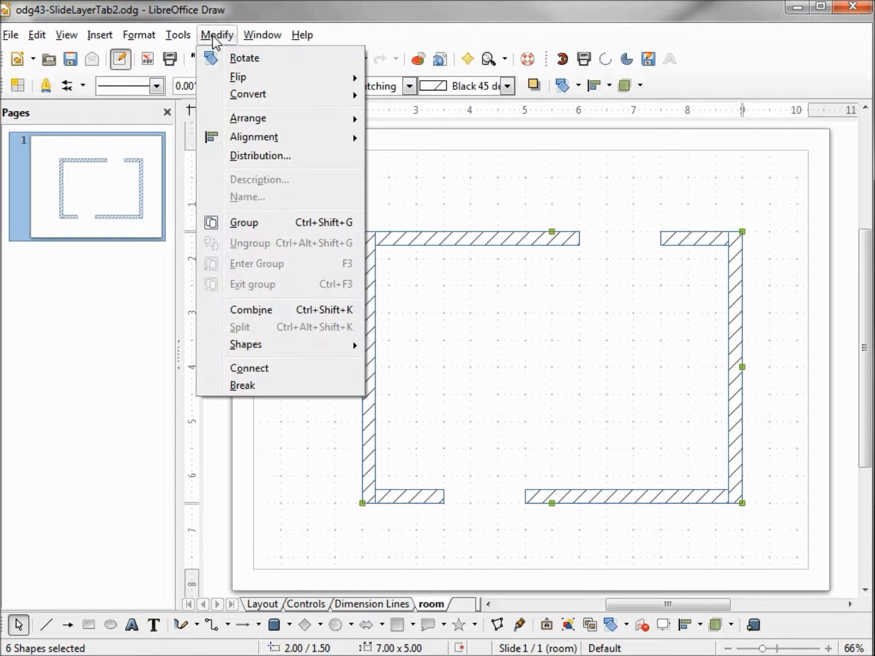
{"action": "mouse_move", "coordinate": [283, 344]}
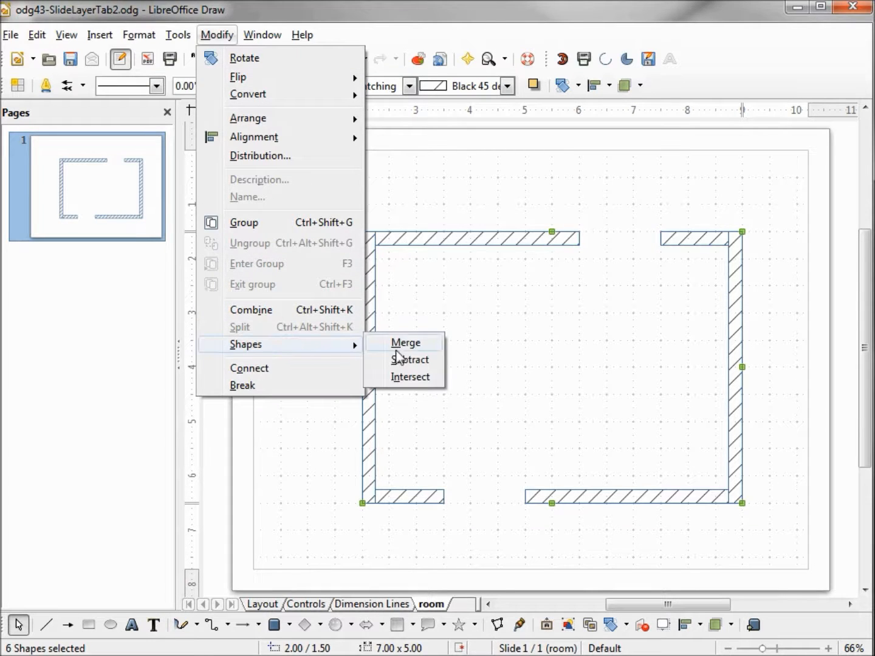
{"action": "left_click", "coordinate": [411, 345]}
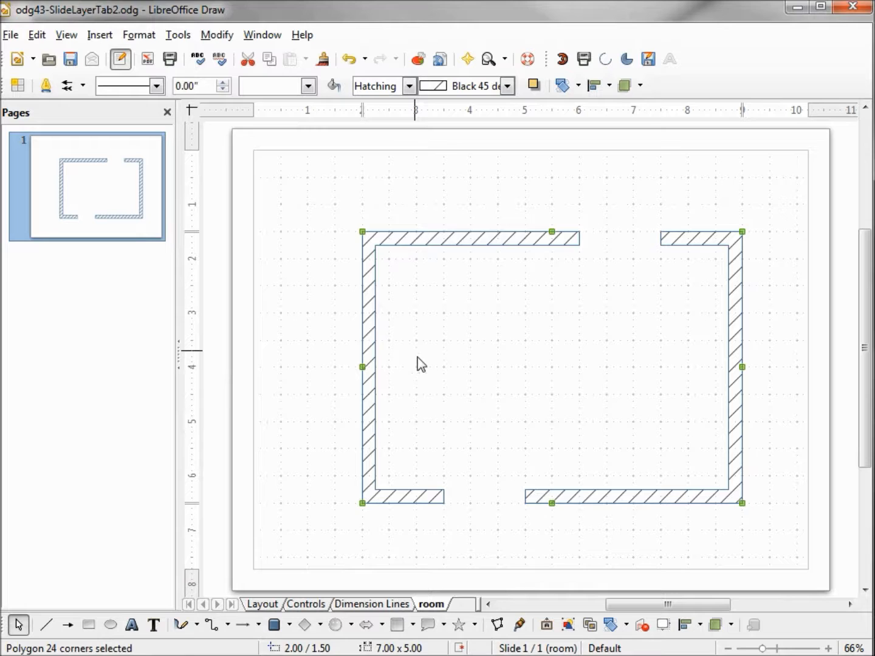
Lock the room layer in its layer properties
{"action": "right_click", "coordinate": [430, 606]}
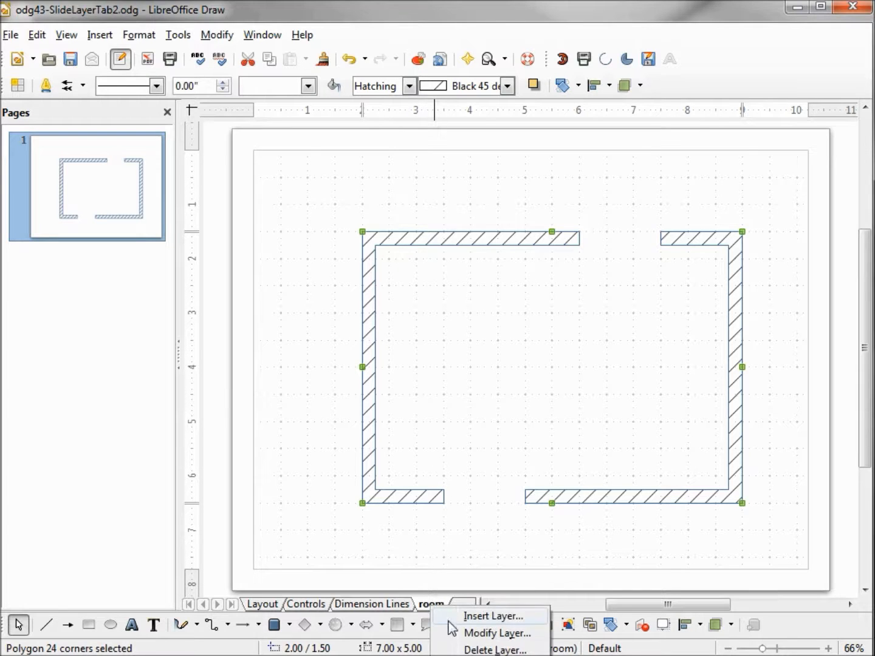
{"action": "left_click", "coordinate": [468, 633]}
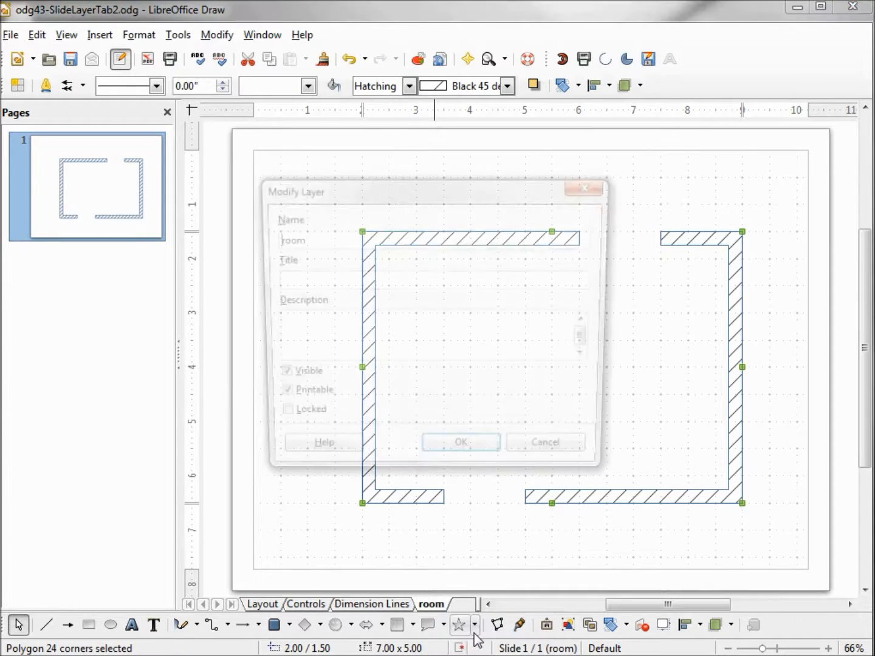
{"action": "left_click", "coordinate": [286, 424]}
{"action": "left_click", "coordinate": [473, 460]}
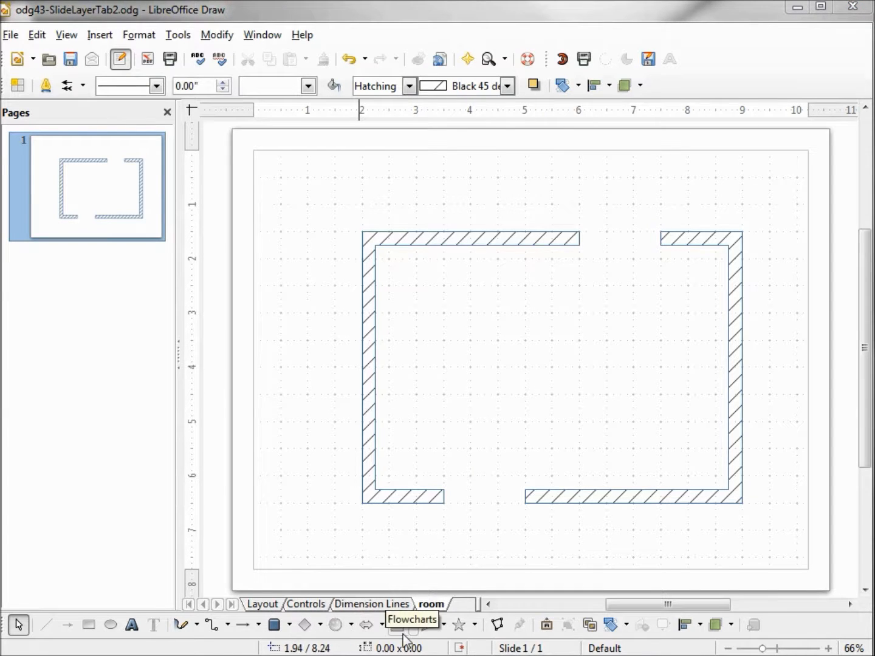
Insert a new layer named sofa, keeping it visible, printable and unlocked
{"action": "right_click", "coordinate": [431, 605]}
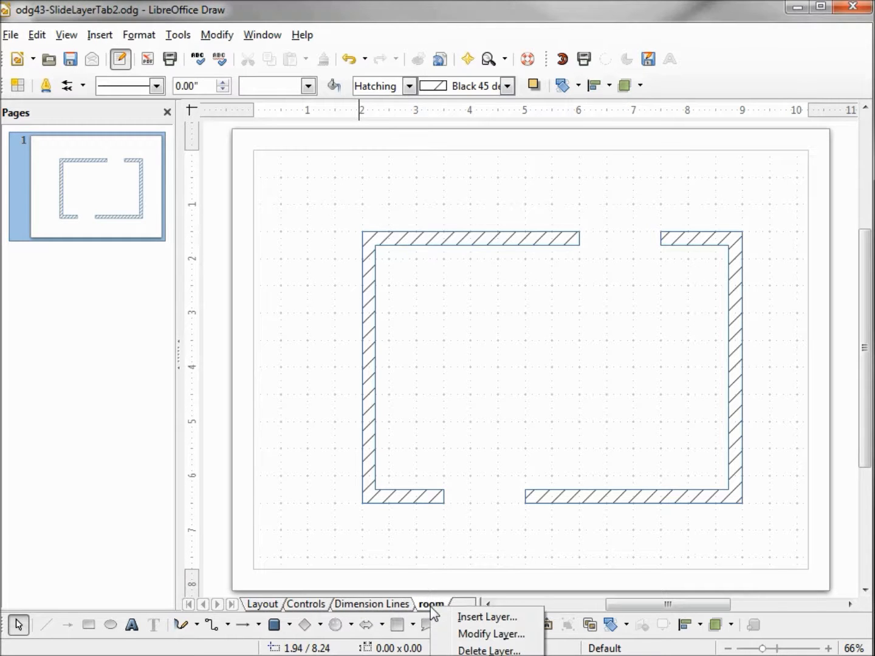
{"action": "left_click", "coordinate": [465, 618]}
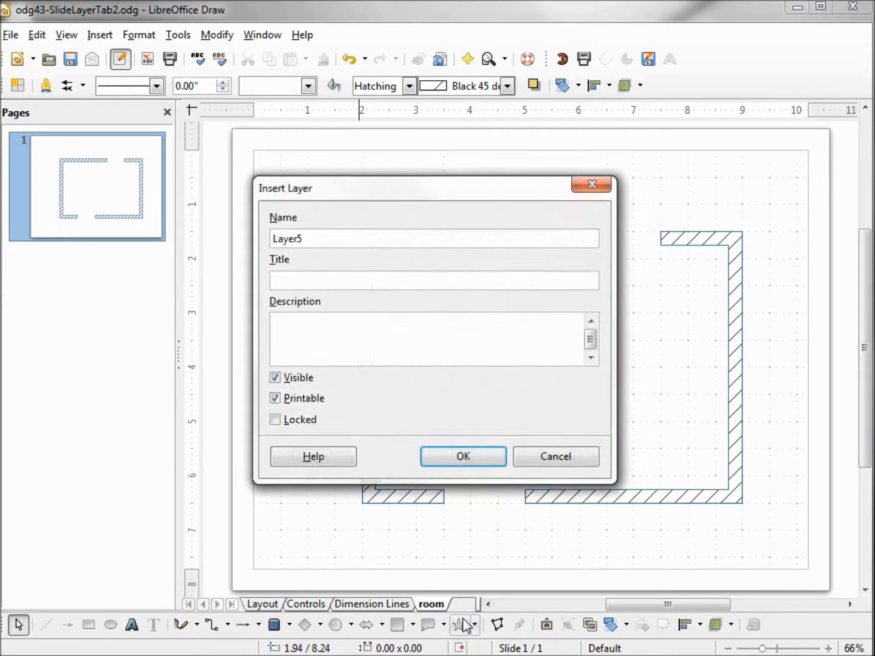
{"action": "left_click_drag", "start_coordinate": [335, 241], "coordinate": [250, 231]}
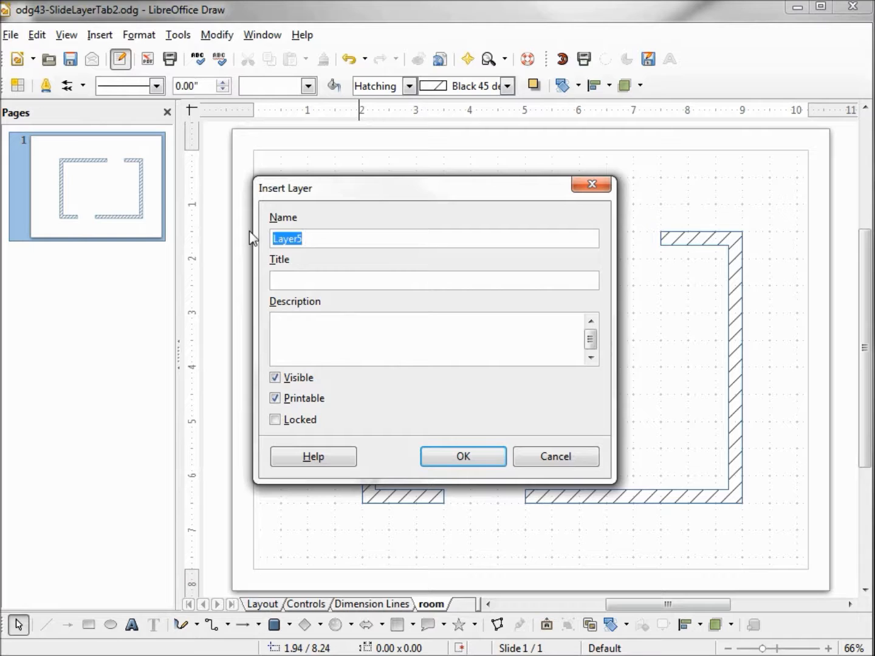
{"action": "type", "text": "sofa"}
{"action": "left_click", "coordinate": [447, 455]}
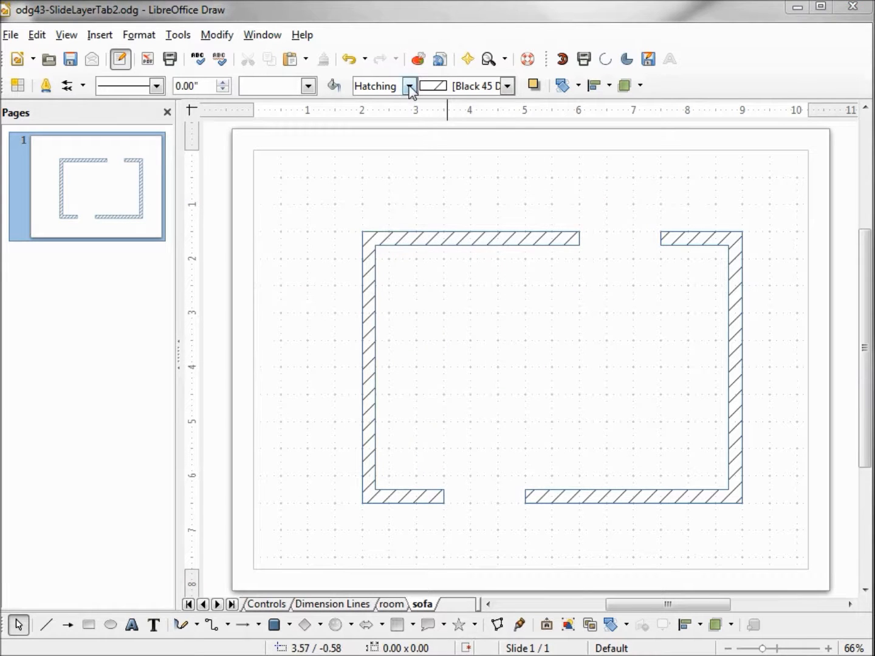
With the fill set to Invisible, draw a 3.75 x 1.50 inch sofa outline and a 3.50 x 0.25 inch backrest rectangle just inside its upper edge
{"action": "left_click", "coordinate": [411, 86]}
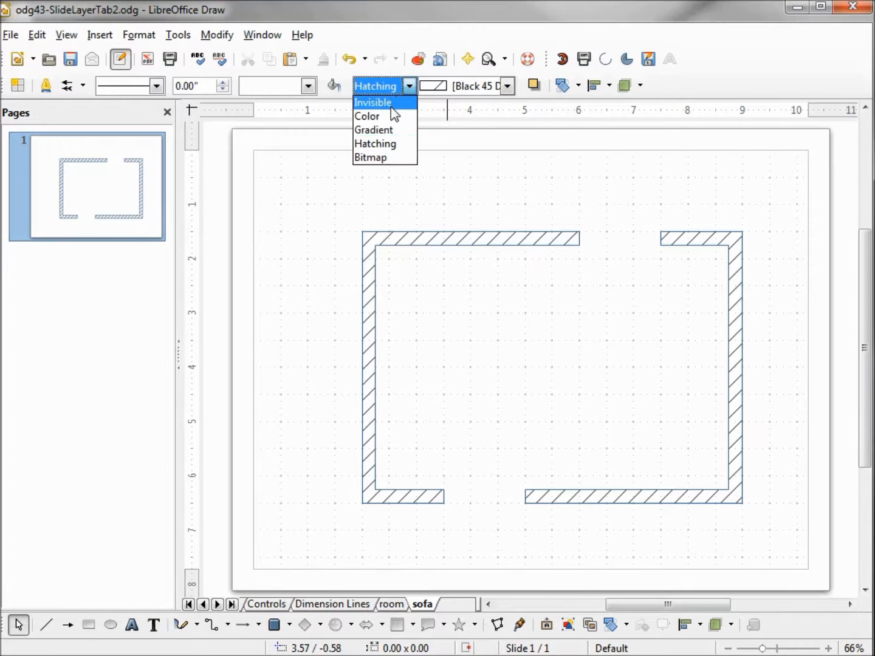
{"action": "left_click", "coordinate": [391, 105]}
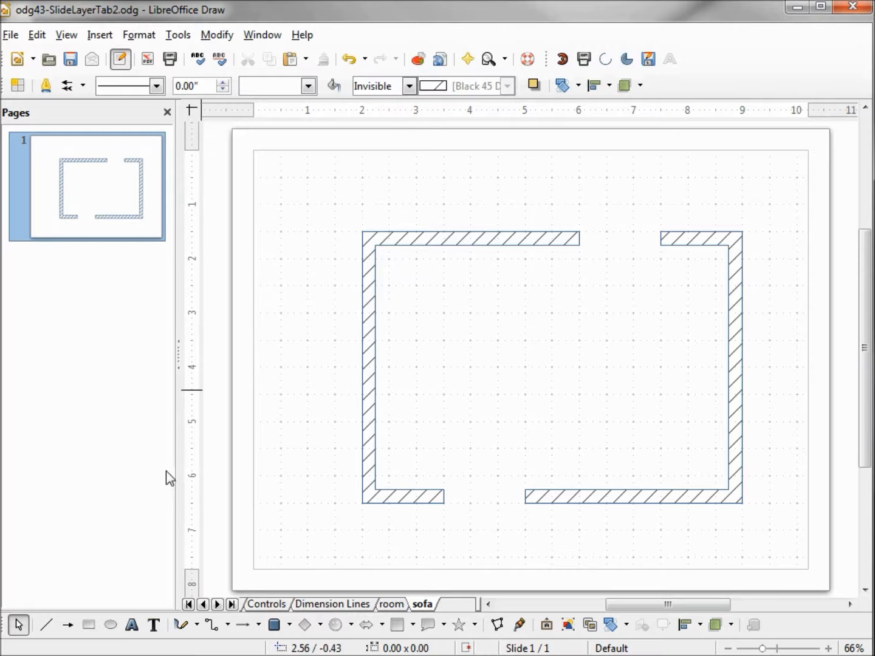
{"action": "left_click", "coordinate": [89, 625]}
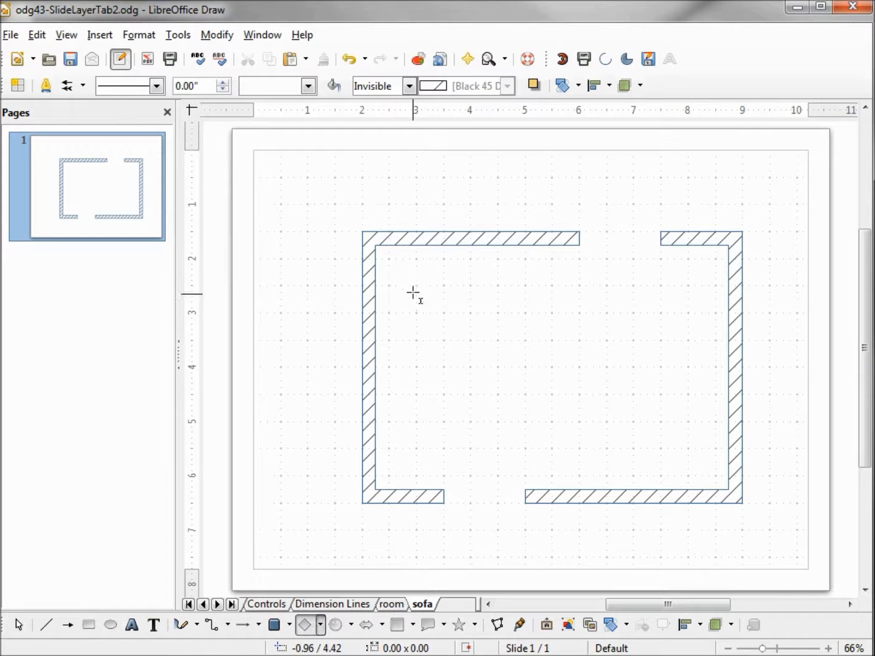
{"action": "left_click_drag", "start_coordinate": [415, 286], "coordinate": [621, 367]}
{"action": "left_click", "coordinate": [631, 400]}
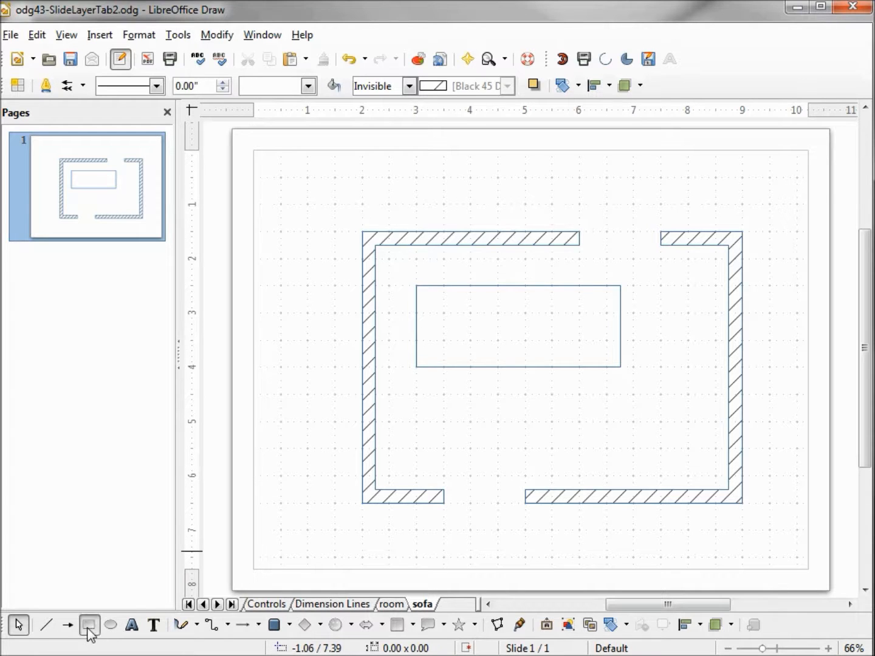
{"action": "left_click", "coordinate": [304, 625]}
{"action": "left_click_drag", "start_coordinate": [424, 293], "coordinate": [612, 307]}
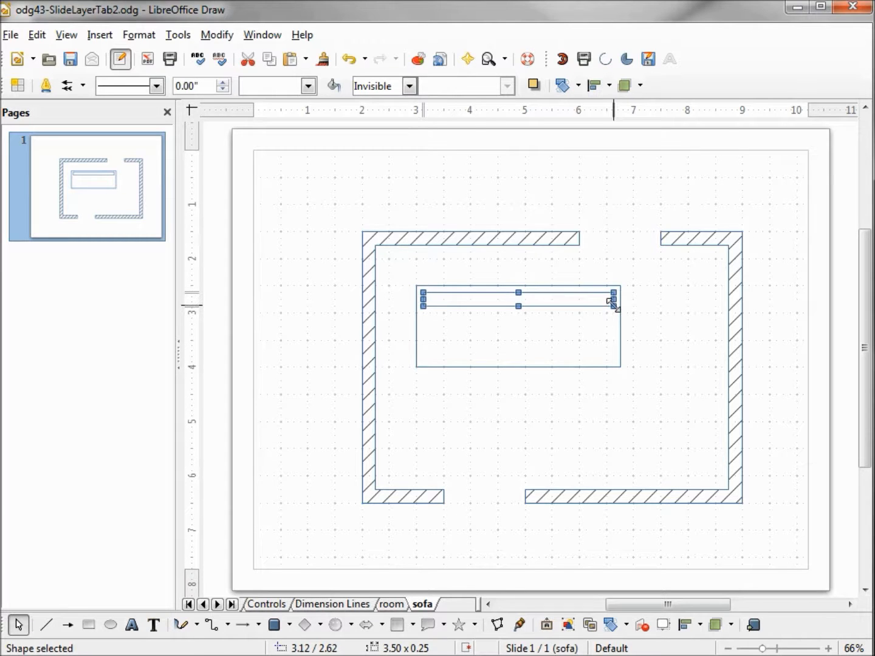
Draw two vertical armrest lines 1.13 inches long from the sofa's front edge to the backrest, at X 3.25 and X 6.50 inches
{"action": "left_click", "coordinate": [46, 624]}
{"action": "left_click_drag", "start_coordinate": [430, 367], "coordinate": [429, 305]}
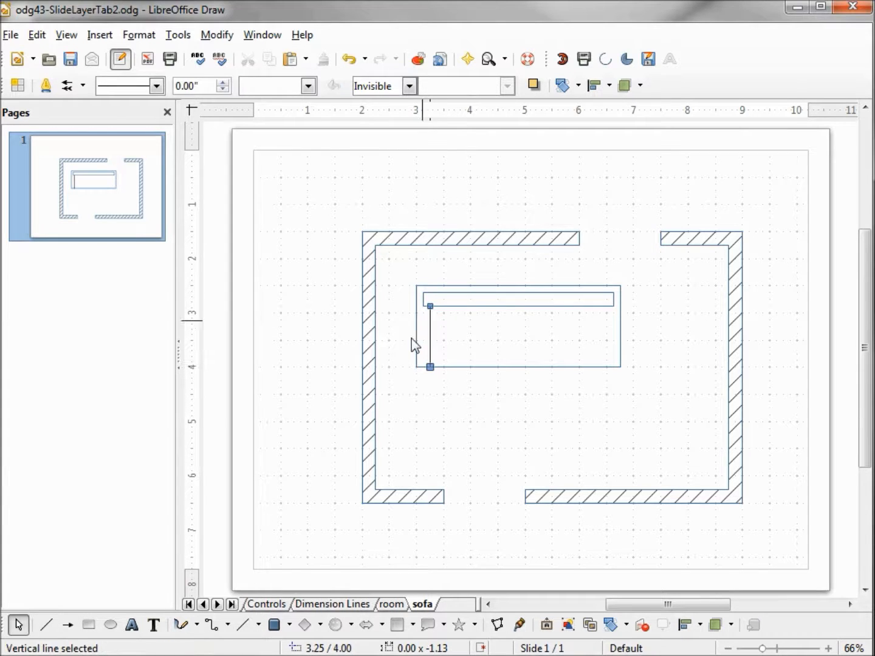
{"action": "left_click", "coordinate": [46, 624]}
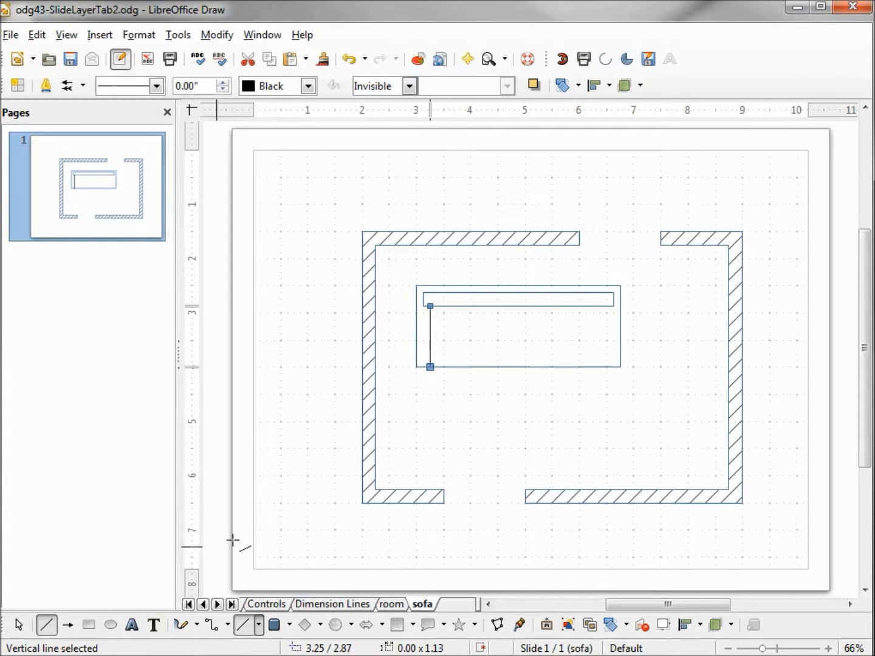
{"action": "left_click_drag", "start_coordinate": [609, 369], "coordinate": [607, 307]}
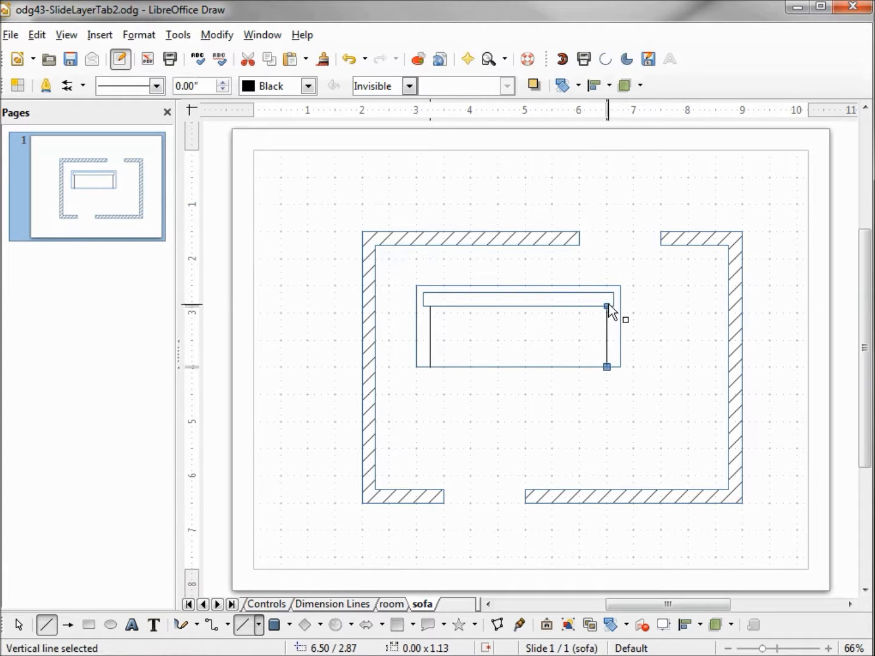
Draw two vertical seat dividers 1.38 inches long from the sofa's front edge through the backrest, nudged to X 4.28 and X 5.41 inches
{"action": "left_click_drag", "start_coordinate": [484, 364], "coordinate": [478, 294]}
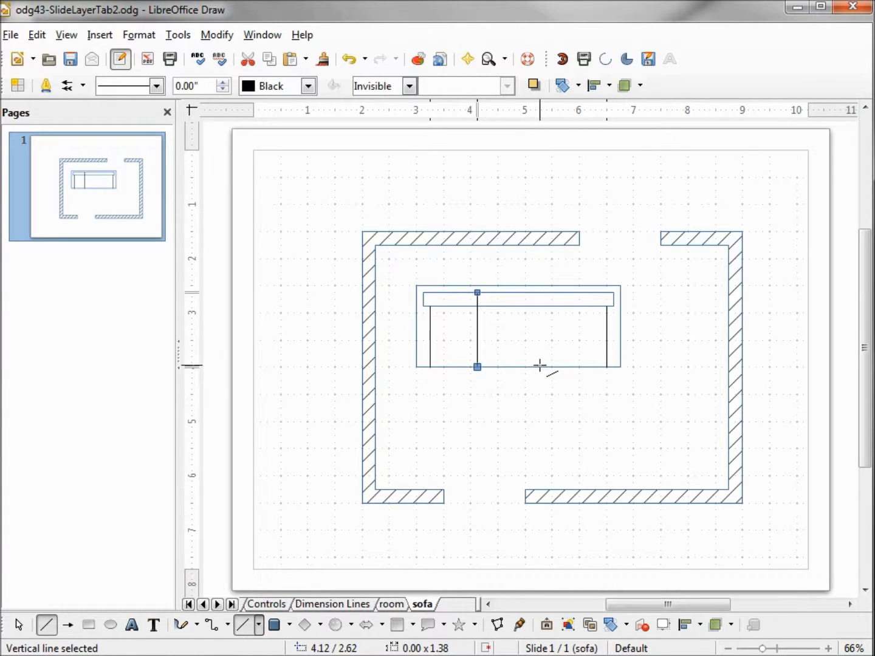
{"action": "left_click_drag", "start_coordinate": [539, 364], "coordinate": [538, 293]}
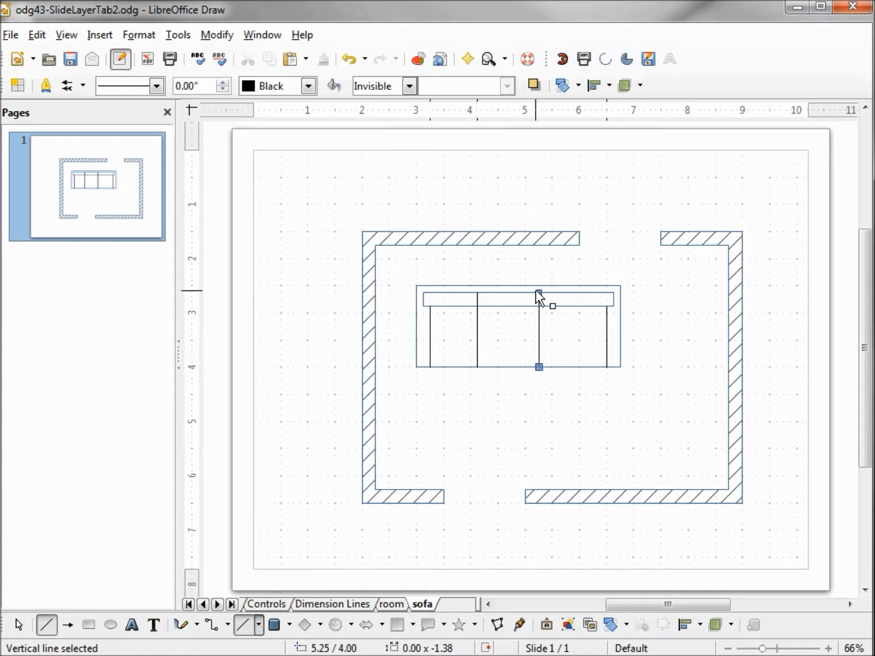
{"action": "key", "text": "Right"}
{"action": "key", "text": "Right"}
{"action": "key", "text": "Right"}
{"action": "key", "text": "Right"}
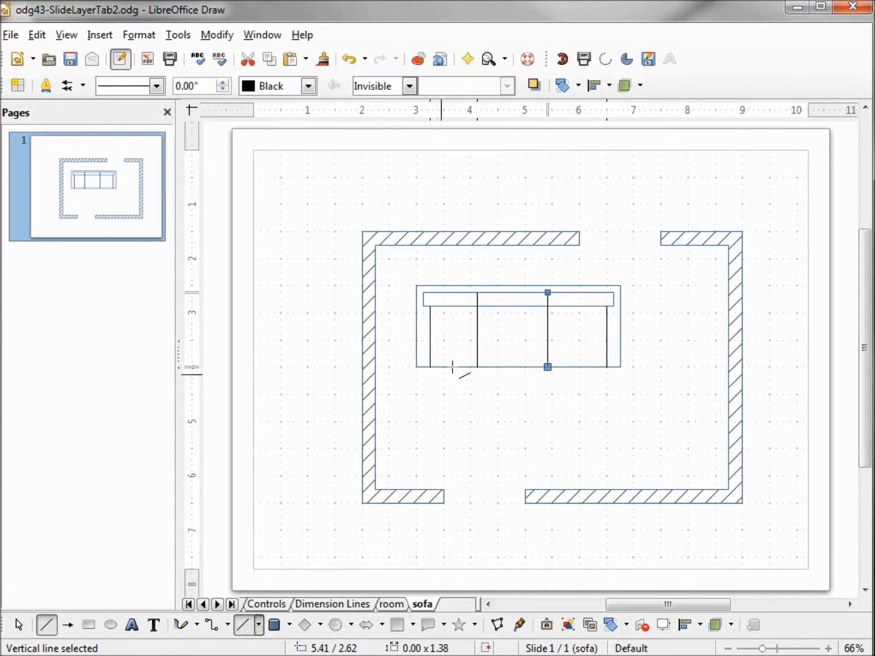
{"action": "key", "text": "Escape"}
{"action": "left_click", "coordinate": [477, 346]}
{"action": "key", "text": "Right"}
{"action": "key", "text": "Right"}
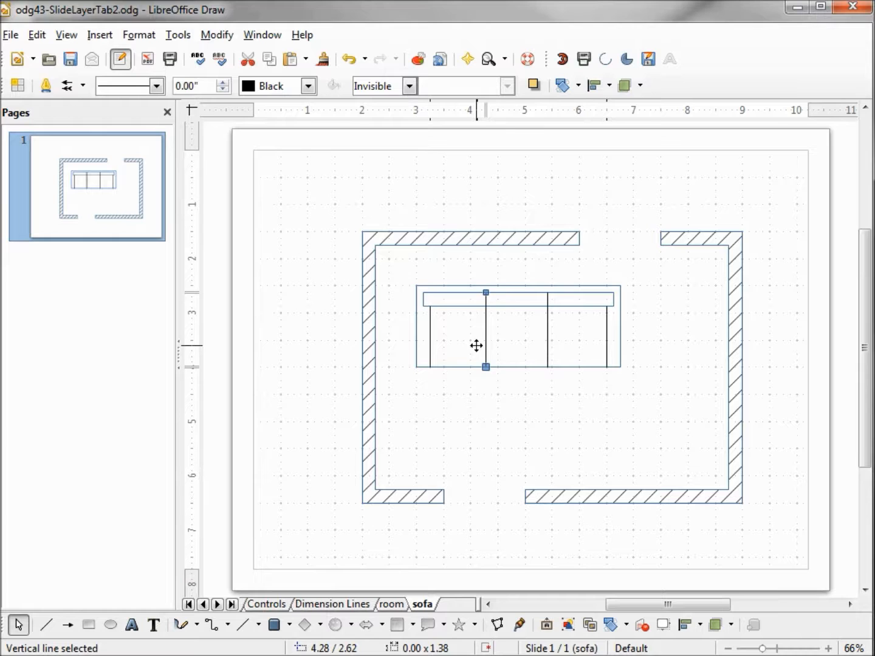
Draw a 3.50-inch horizontal line across the backrest rectangle and nudge it slightly down to Y 2.79 inches
{"action": "left_click", "coordinate": [47, 625]}
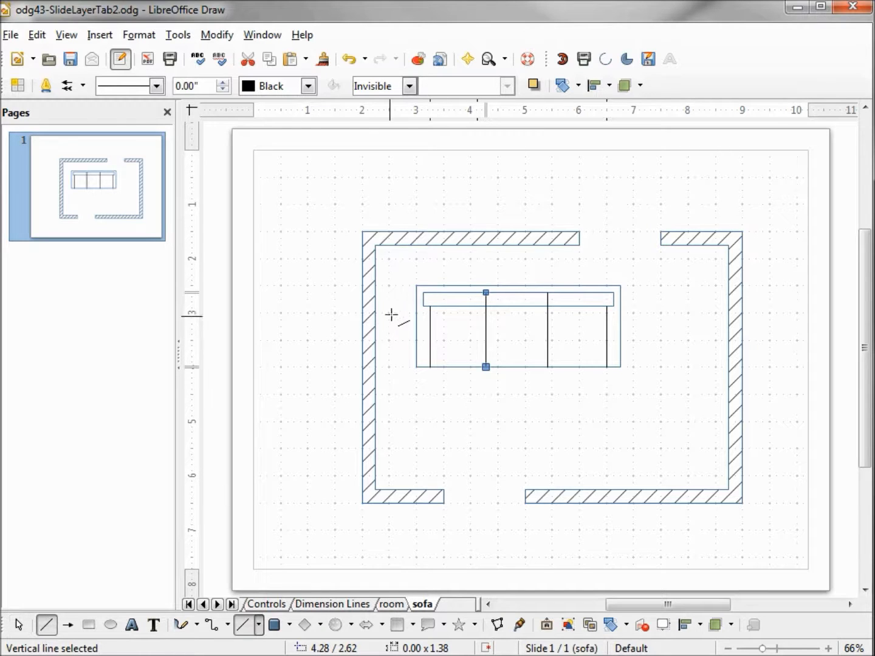
{"action": "left_click_drag", "start_coordinate": [424, 299], "coordinate": [614, 299]}
{"action": "key", "text": "Down"}
{"action": "left_click", "coordinate": [643, 309]}
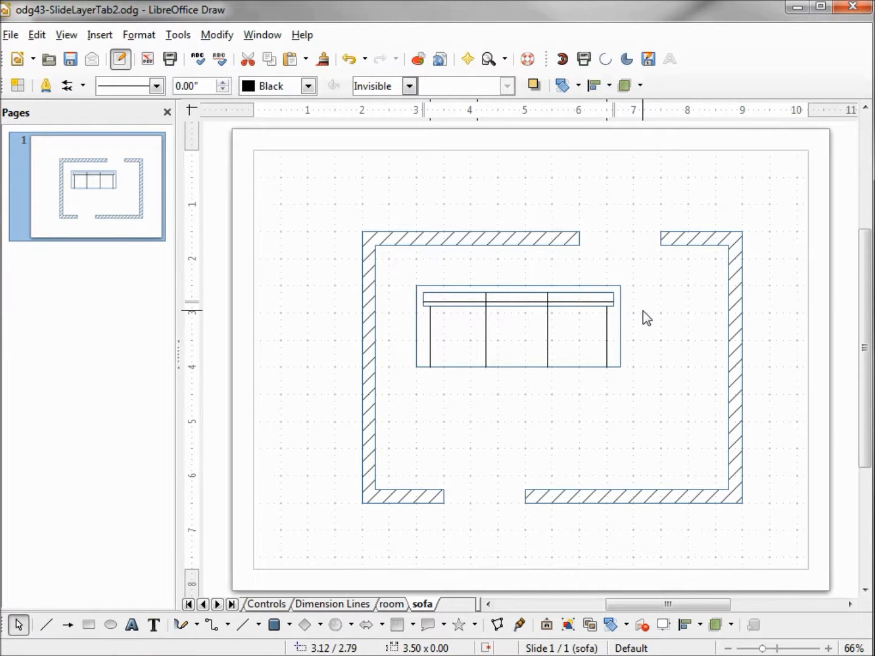
Select all seven sofa objects and group them
{"action": "mouse_move", "coordinate": [386, 271]}
{"action": "left_mouse_down"}
{"action": "mouse_move", "coordinate": [572, 402]}
{"action": "mouse_move", "coordinate": [650, 401]}
{"action": "left_mouse_up"}
{"action": "left_click", "coordinate": [225, 36]}
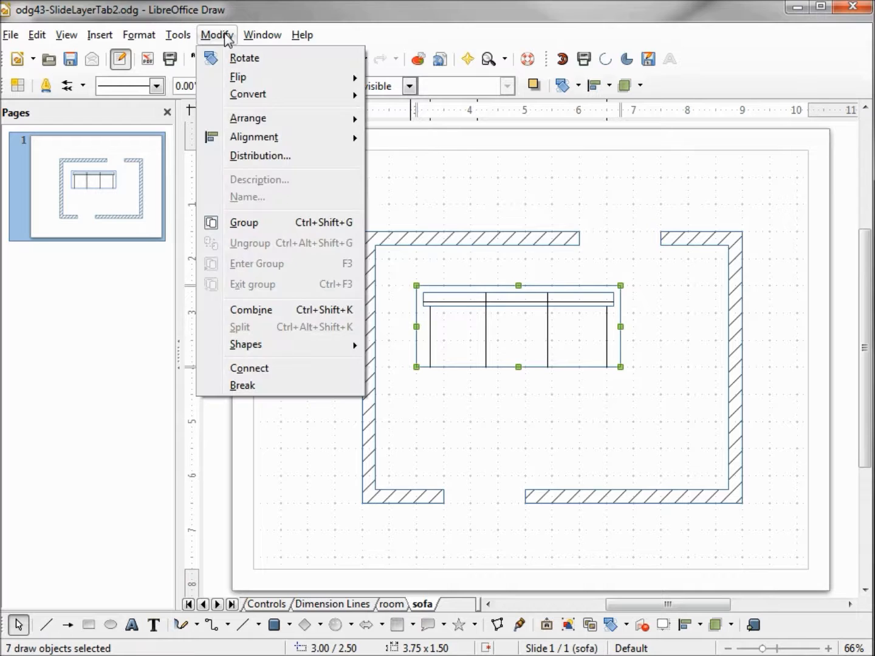
{"action": "left_click", "coordinate": [271, 222]}
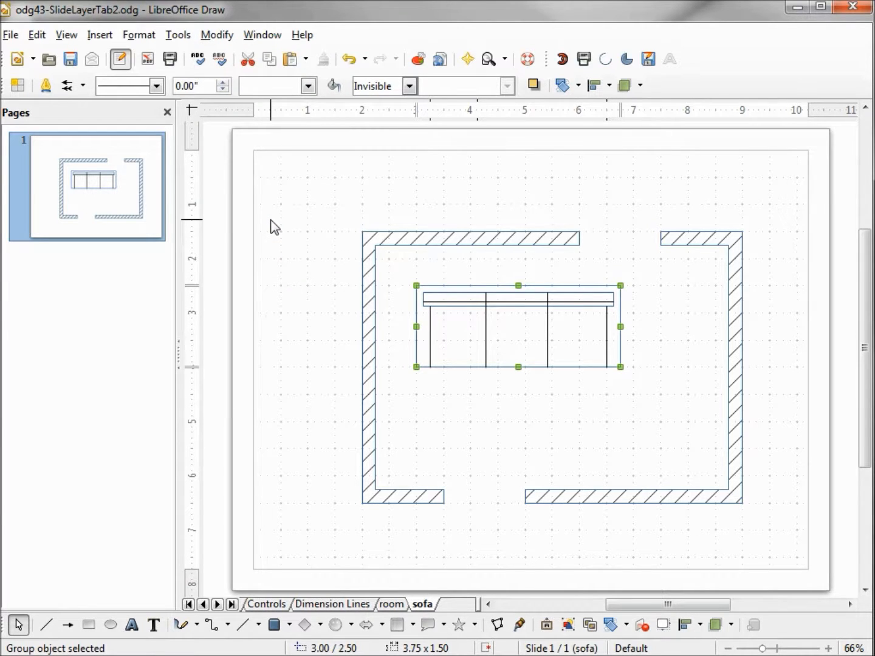
Protect the size of the sofa group in its position and size settings
{"action": "left_click", "coordinate": [145, 37]}
{"action": "left_click", "coordinate": [196, 192]}
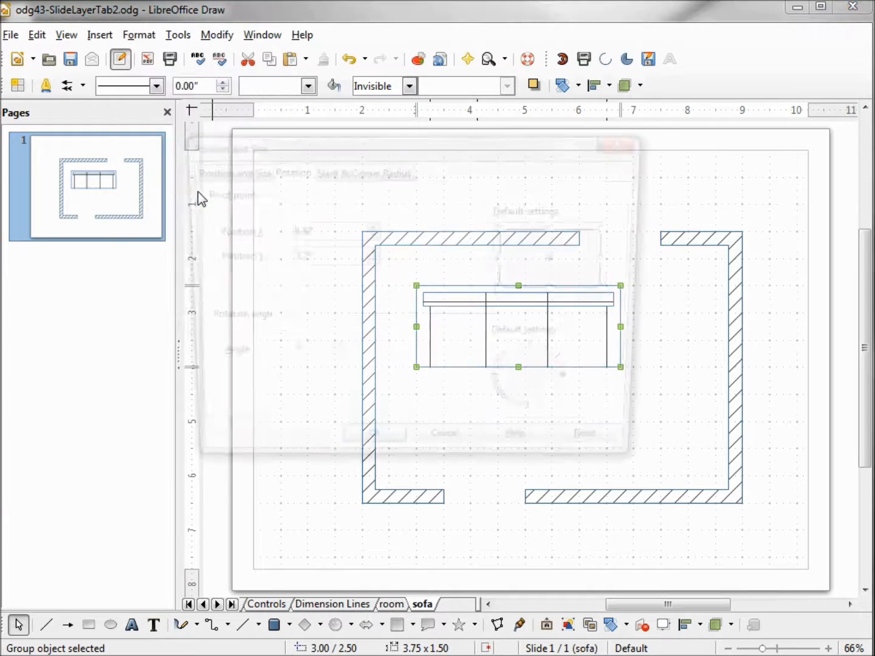
{"action": "left_click", "coordinate": [222, 172]}
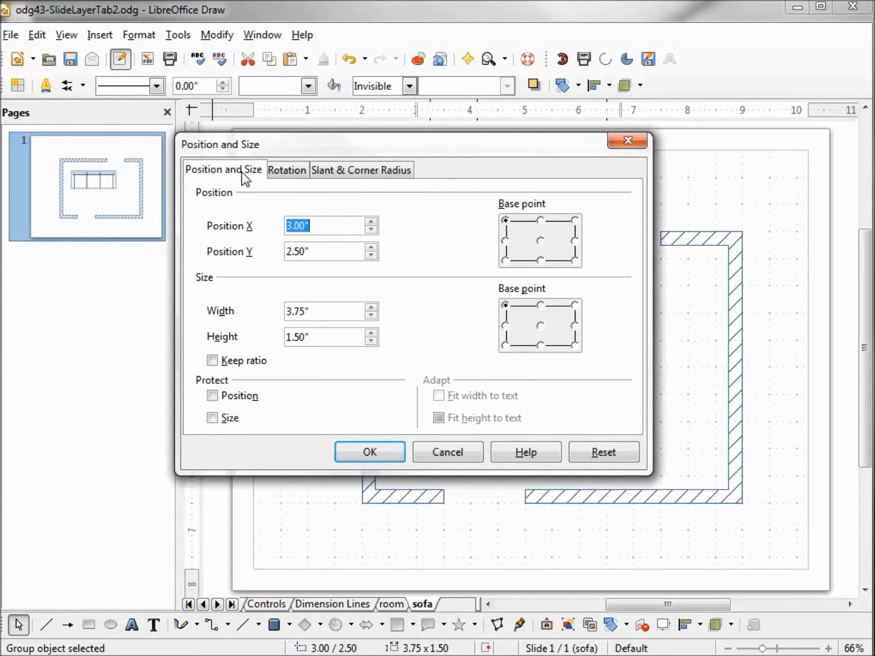
{"action": "left_click", "coordinate": [212, 418]}
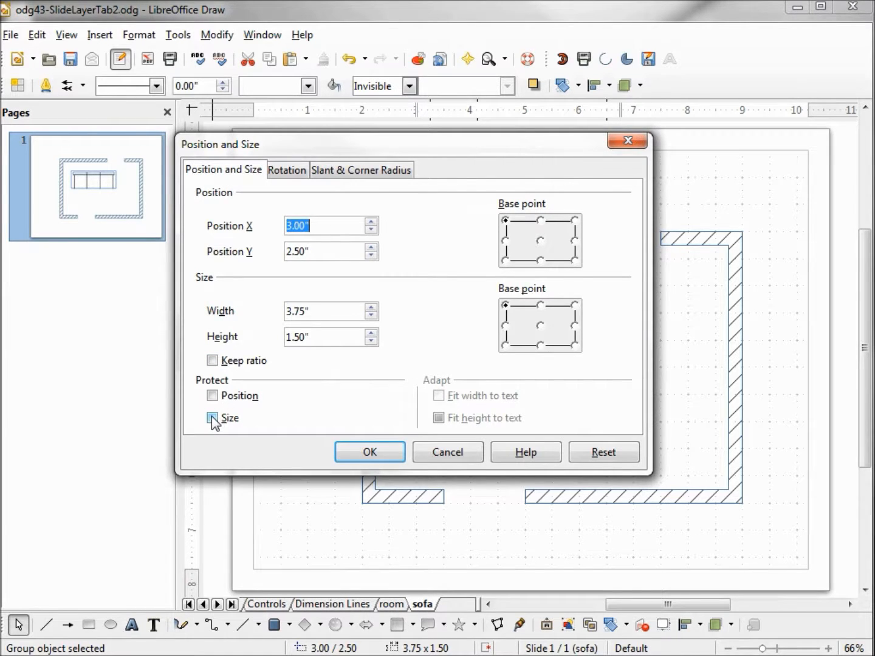
{"action": "left_click", "coordinate": [369, 453]}
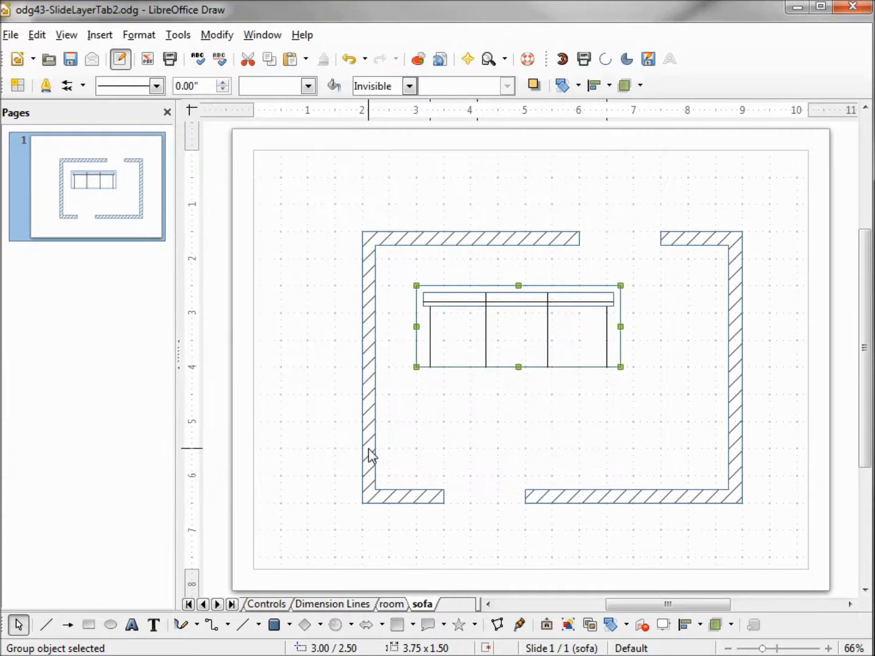
Rotate the sofa group 90 degrees counterclockwise and move it beside the room's left wall, at X 2.50, Y 2.00 inches
{"action": "left_click", "coordinate": [430, 364]}
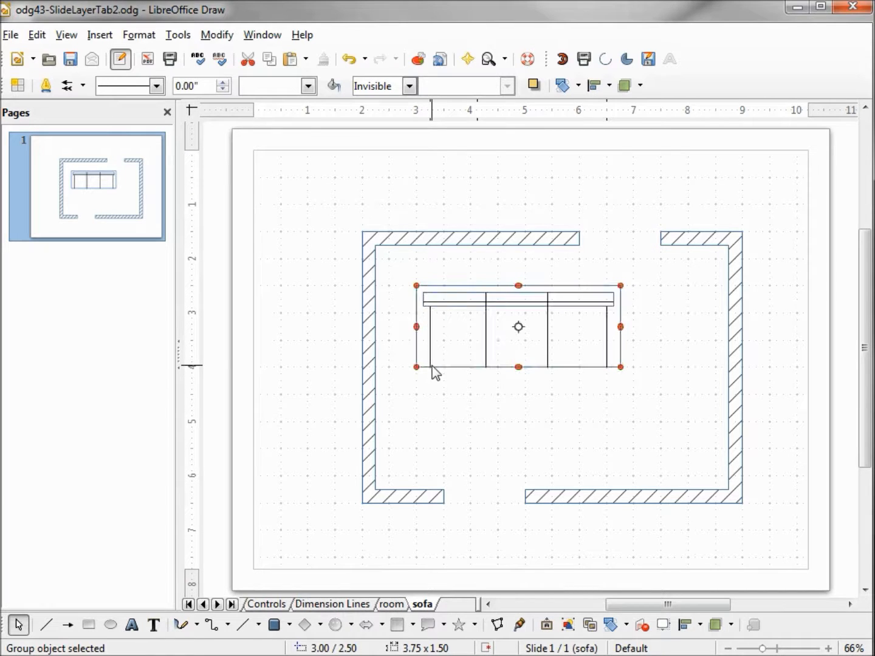
{"action": "left_click_drag", "start_coordinate": [417, 367], "coordinate": [558, 437]}
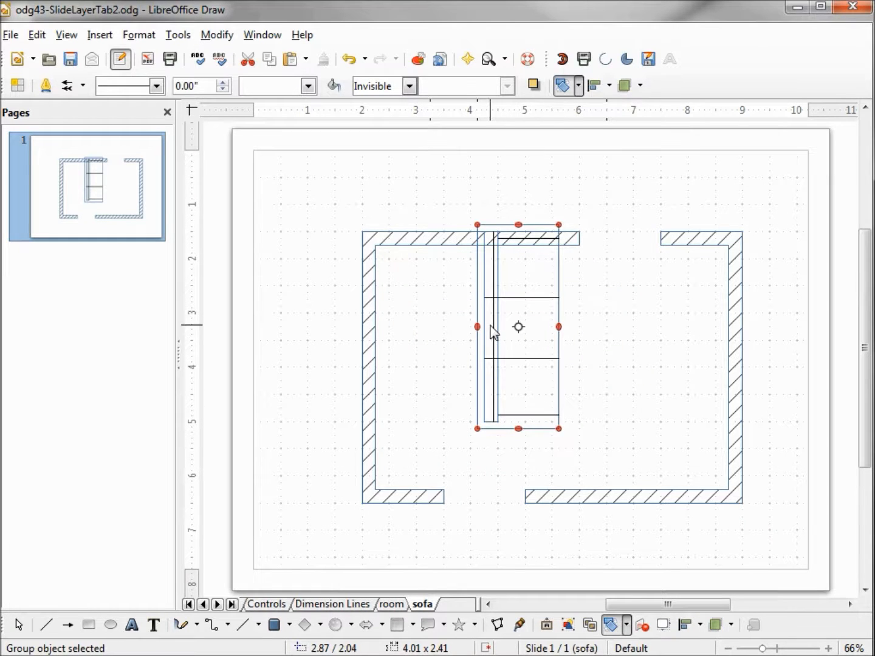
{"action": "left_click_drag", "start_coordinate": [495, 326], "coordinate": [406, 364]}
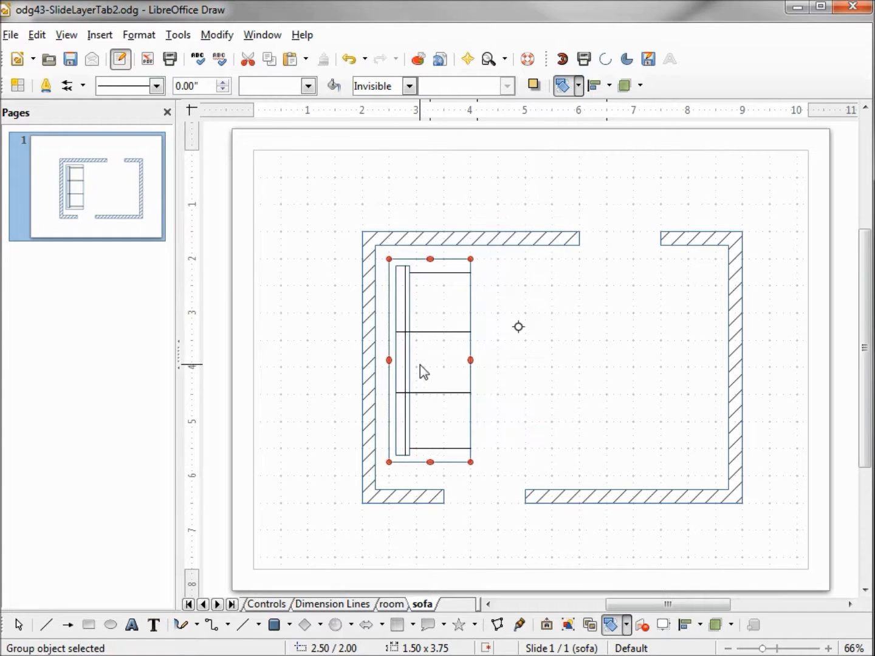
{"action": "key", "text": "Escape"}
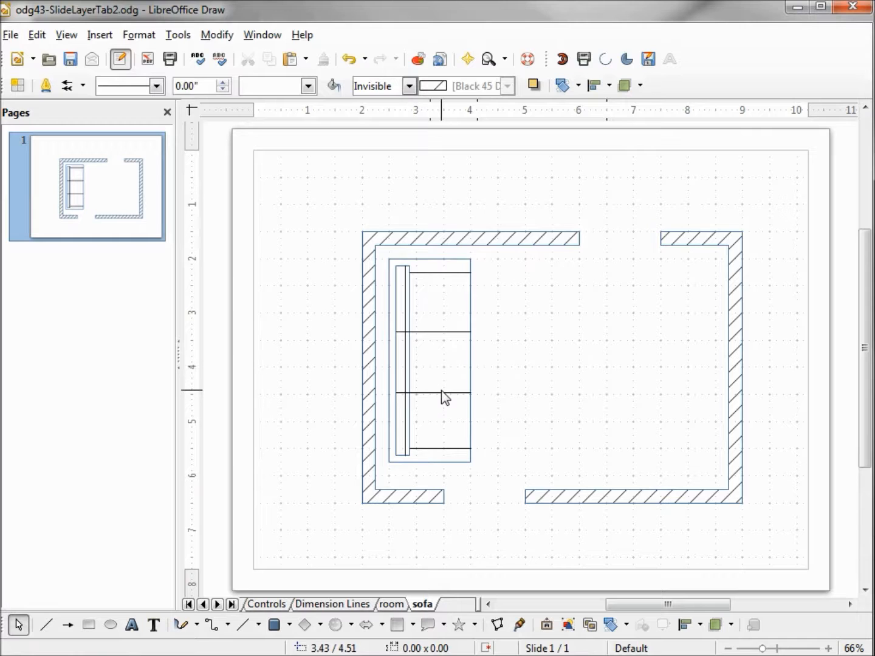
Enter the sofa group and give its outer rectangle a White color fill
{"action": "left_click", "coordinate": [447, 394]}
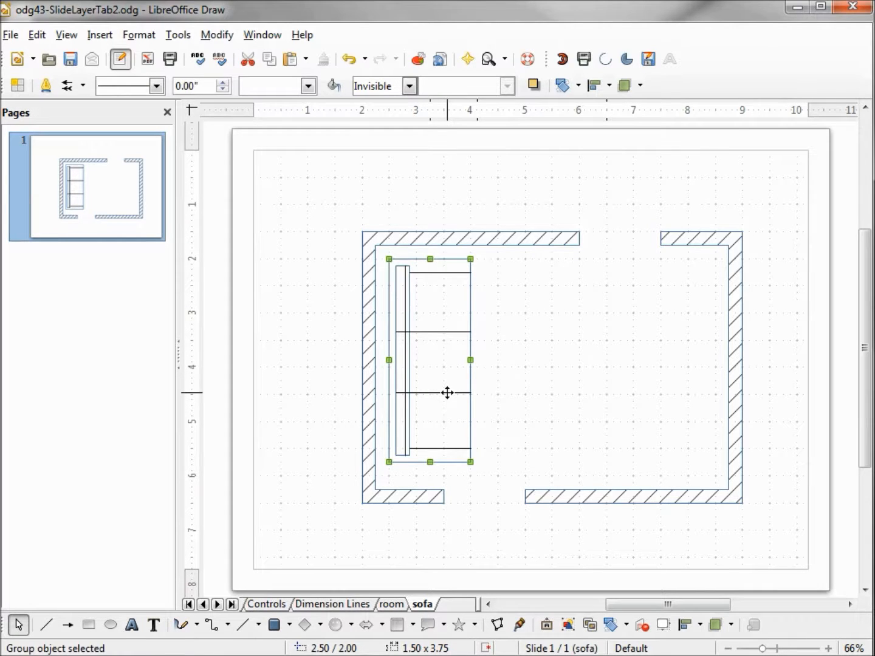
{"action": "right_click", "coordinate": [447, 393]}
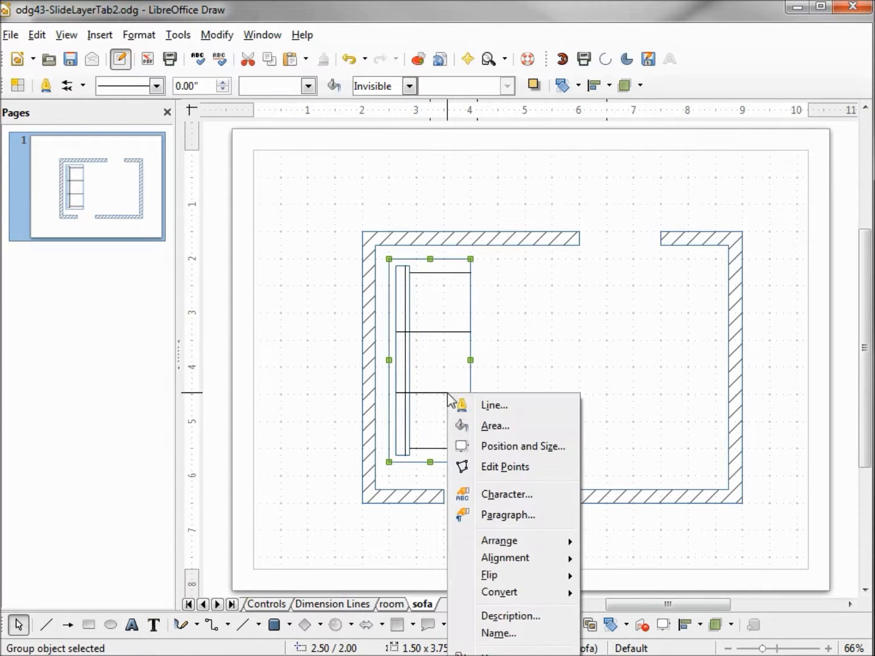
{"action": "left_click", "coordinate": [447, 517]}
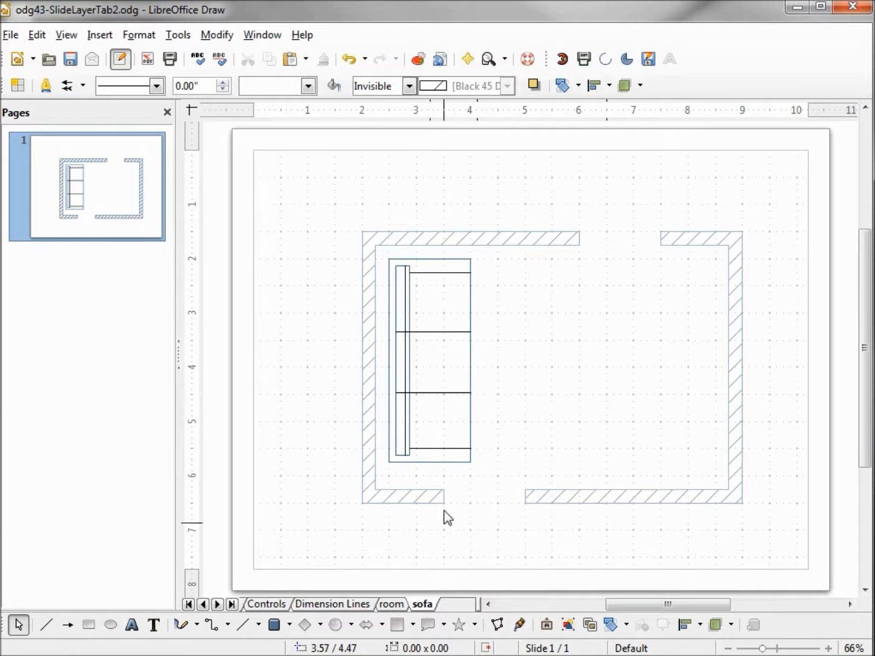
{"action": "left_click", "coordinate": [446, 462]}
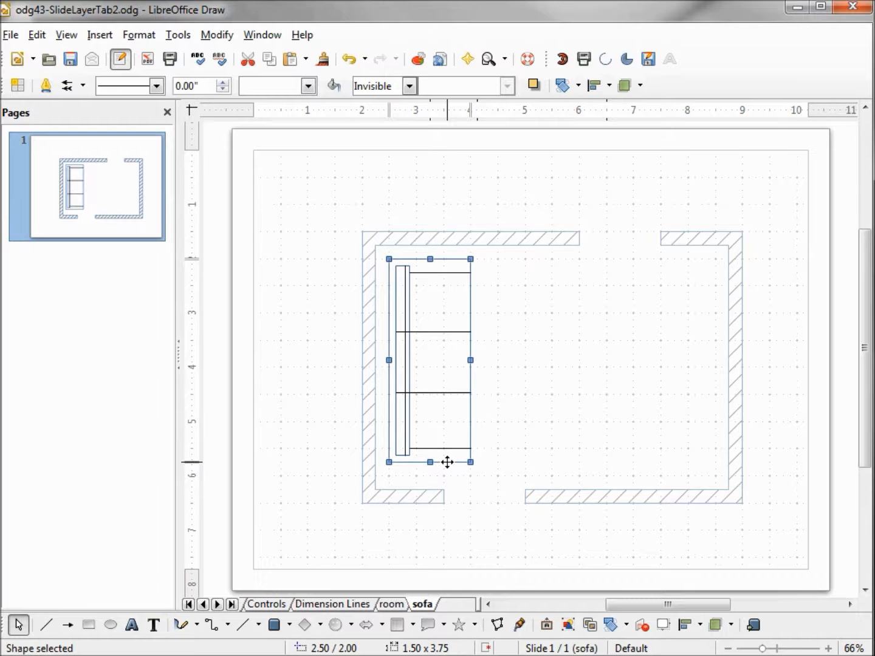
{"action": "left_click", "coordinate": [410, 85]}
{"action": "left_click", "coordinate": [403, 117]}
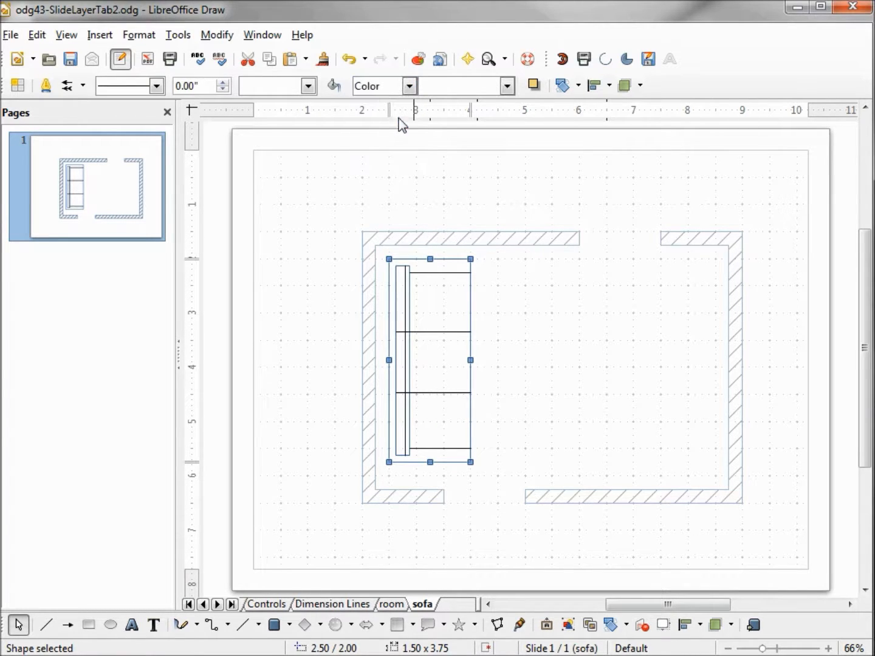
{"action": "left_click", "coordinate": [508, 89]}
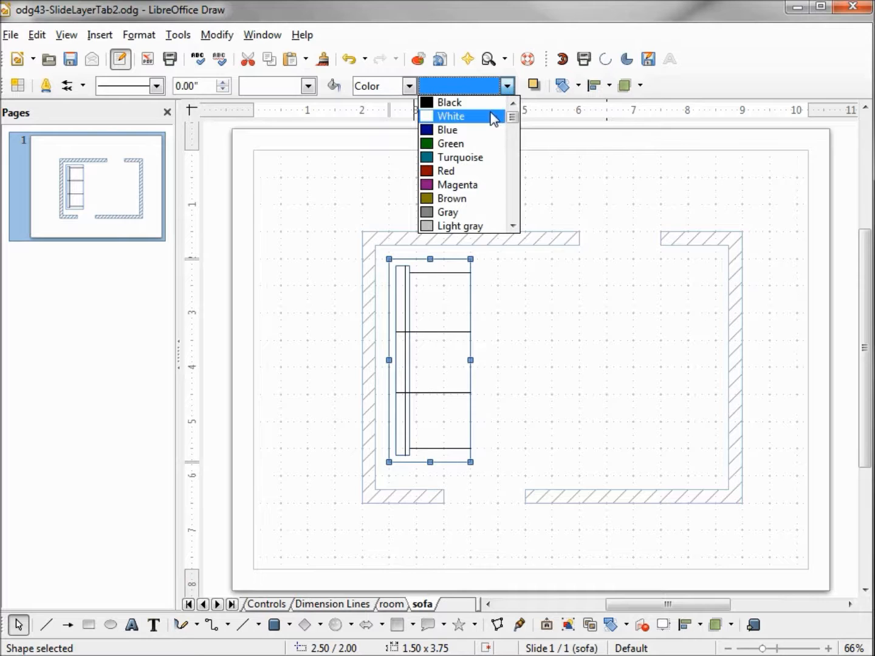
{"action": "left_click", "coordinate": [463, 117]}
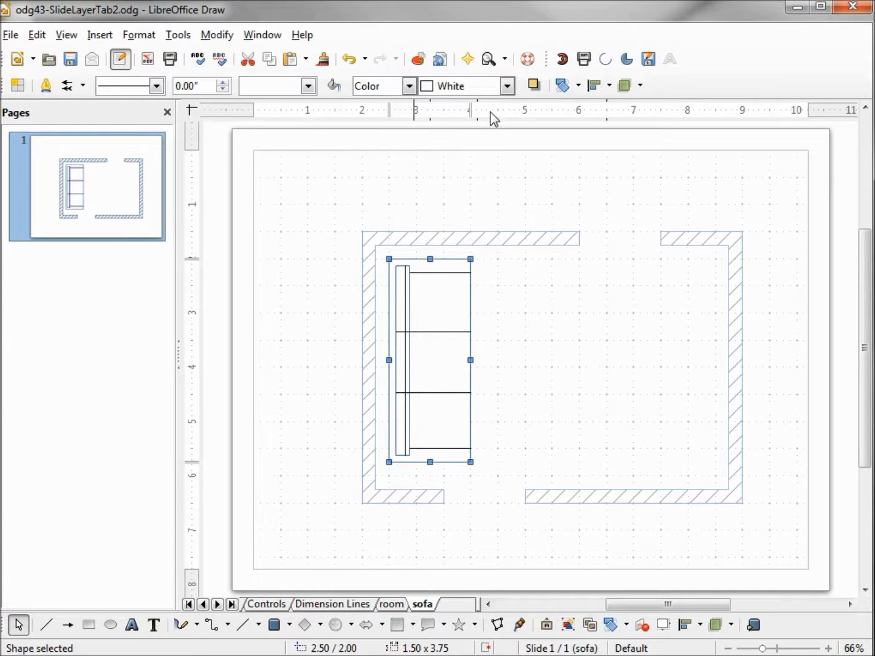
Exit the sofa group, test selecting it by its filled interior, and deselect it
{"action": "right_click", "coordinate": [438, 291]}
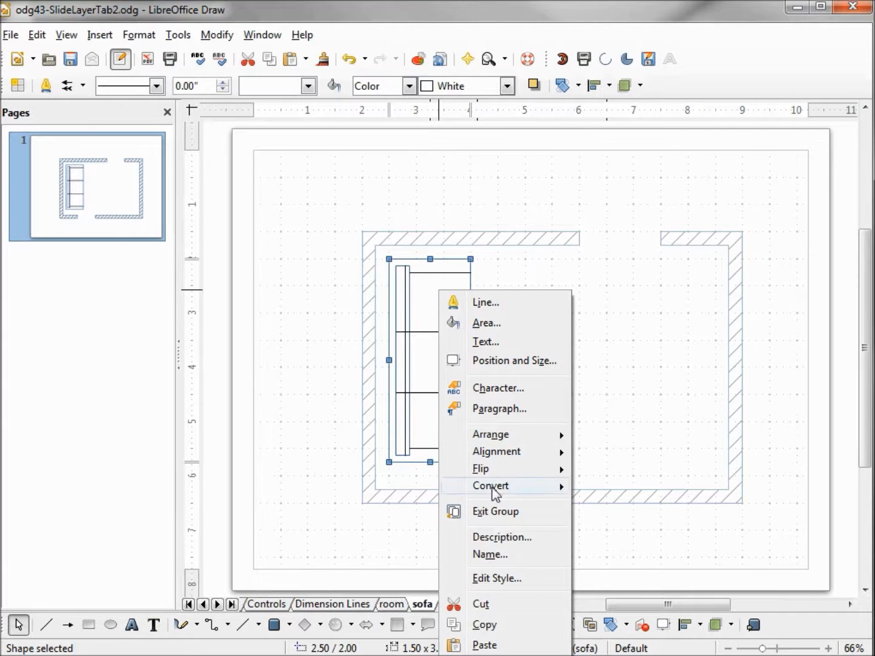
{"action": "left_click", "coordinate": [499, 512]}
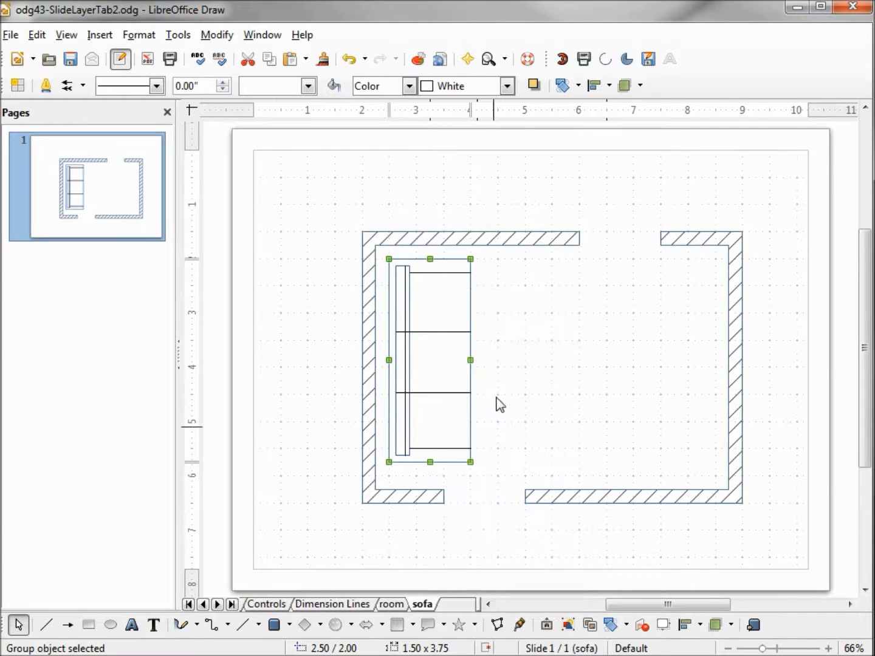
{"action": "left_click", "coordinate": [463, 387]}
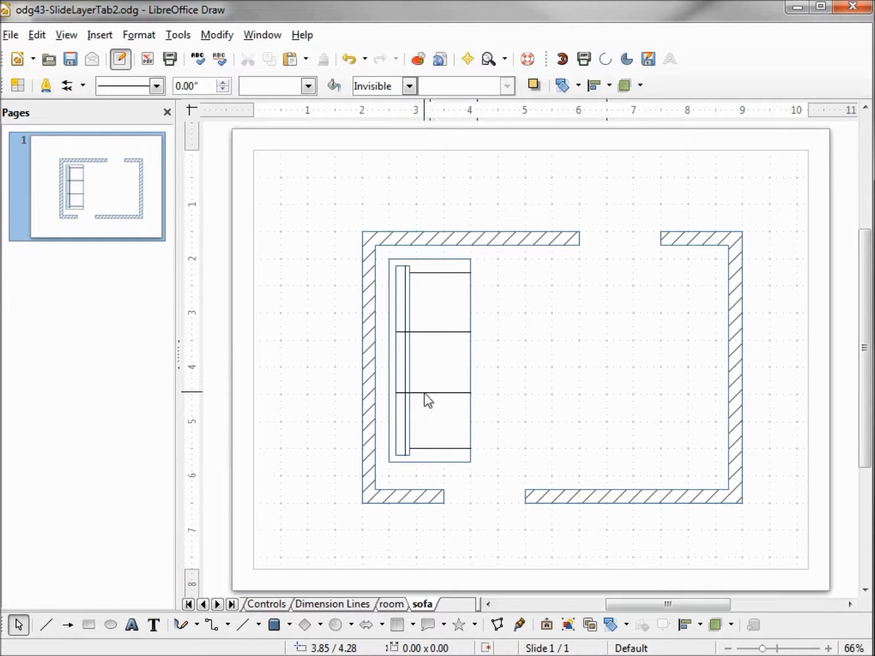
{"action": "left_click", "coordinate": [436, 355]}
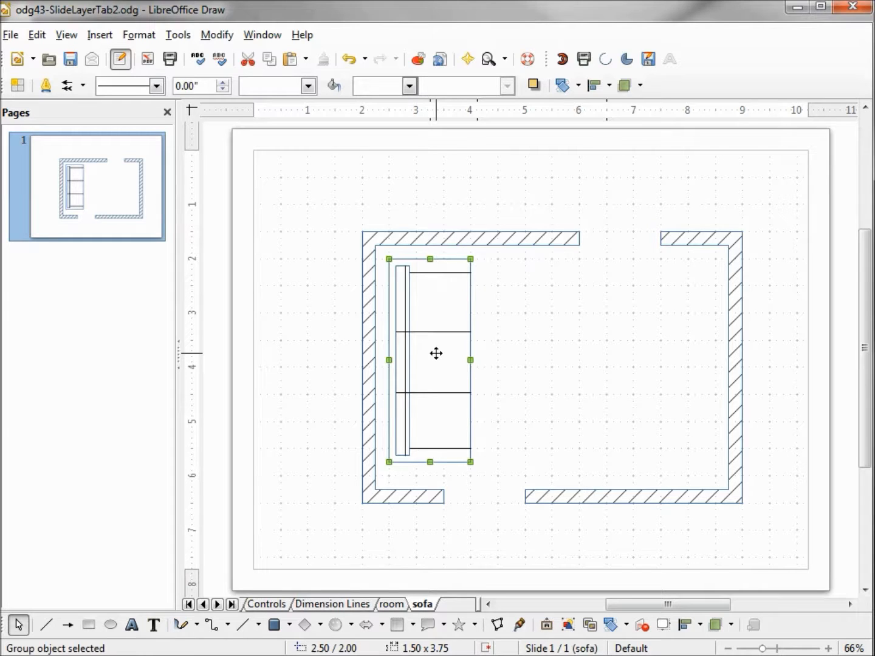
{"action": "left_click", "coordinate": [499, 354]}
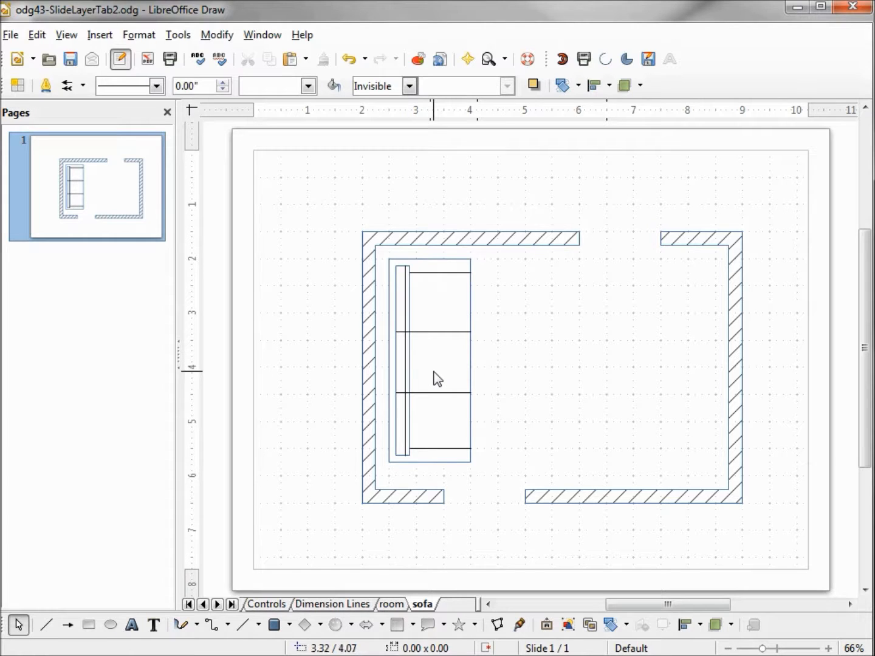
Hide the sofa layer by turning off its Visible setting
{"action": "right_click", "coordinate": [429, 604]}
{"action": "left_click", "coordinate": [468, 632]}
{"action": "left_click", "coordinate": [288, 386]}
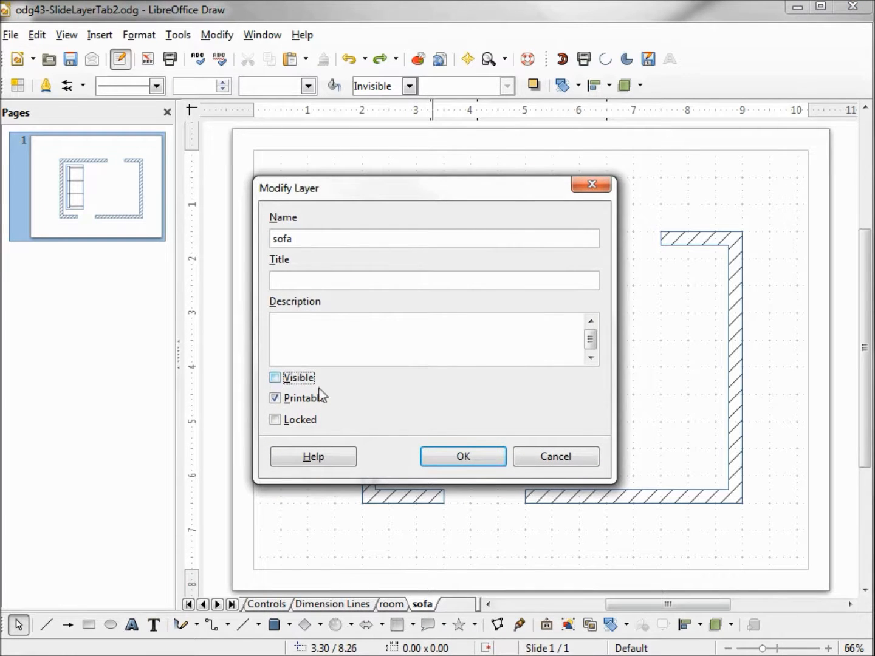
{"action": "left_click", "coordinate": [460, 457]}
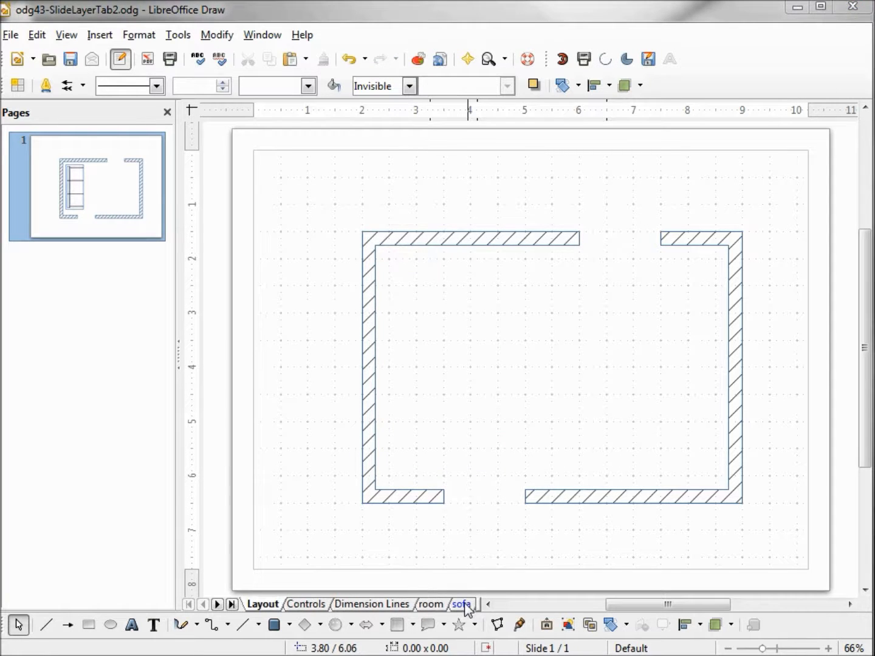
Insert a new layer named cabinet
{"action": "right_click", "coordinate": [466, 603]}
{"action": "left_click", "coordinate": [500, 615]}
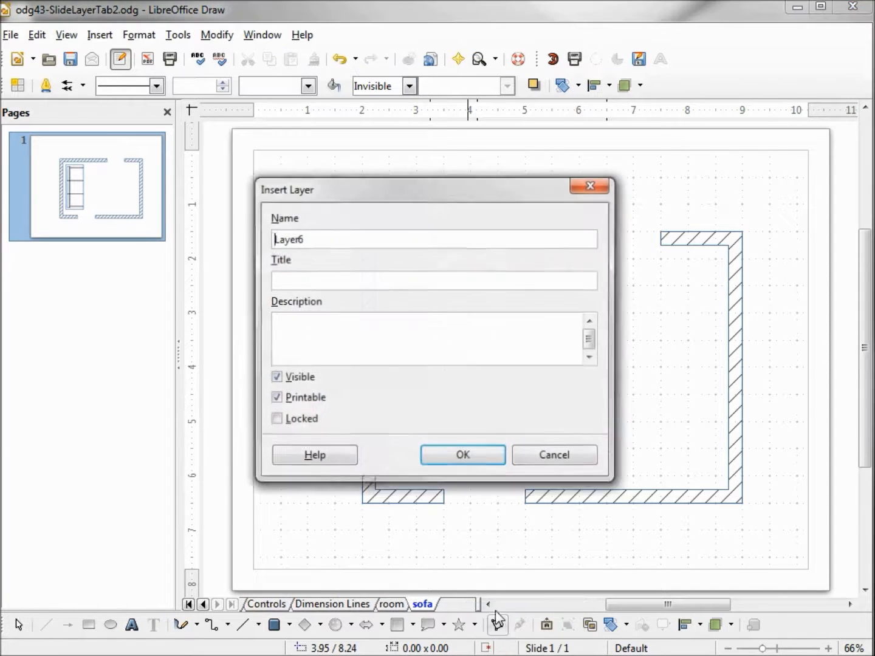
{"action": "left_click_drag", "start_coordinate": [330, 240], "coordinate": [219, 225]}
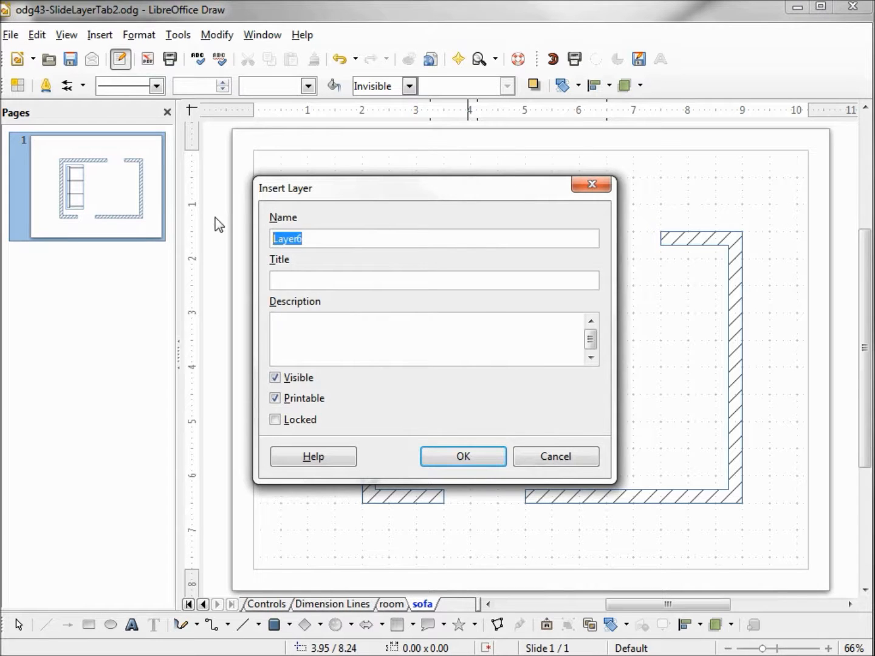
{"action": "type", "text": "cabinet"}
{"action": "left_click", "coordinate": [454, 460]}
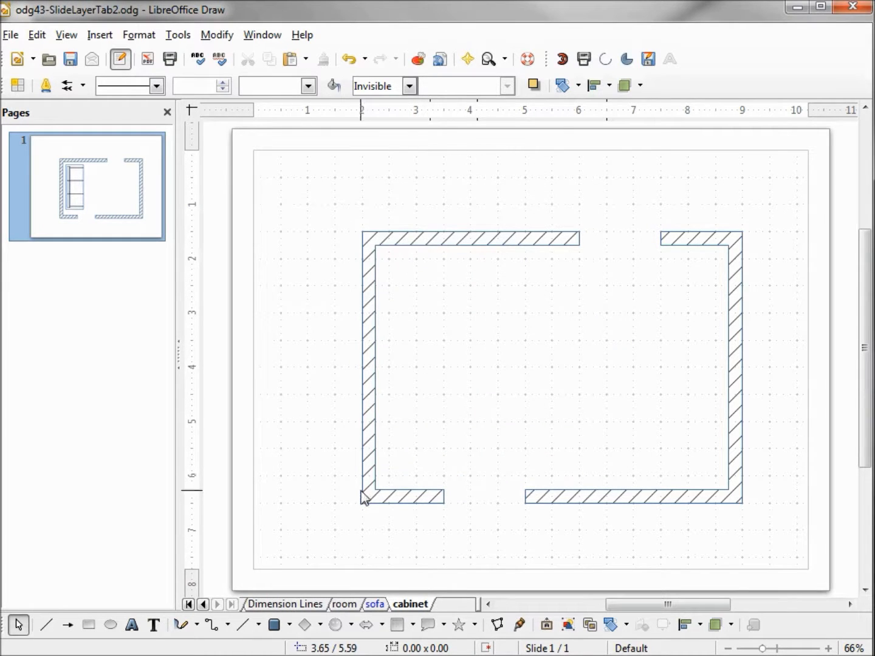
Draw a 3.00 × 1.00 inch rectangle at X 3.50, Y 5.00 inches above the room's lower wall and fill it with Orange 1
{"action": "left_click", "coordinate": [95, 621]}
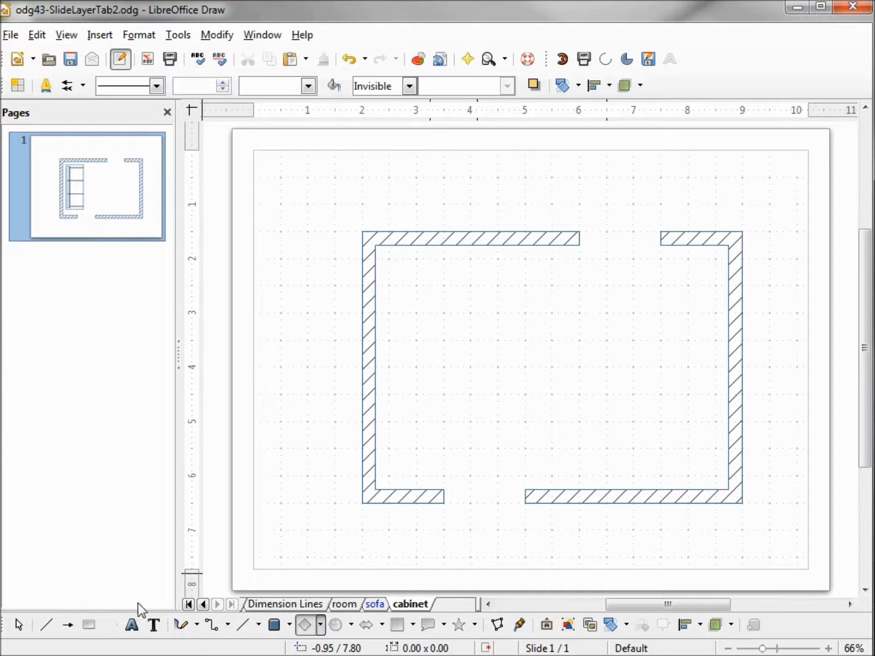
{"action": "left_click_drag", "start_coordinate": [443, 421], "coordinate": [607, 476]}
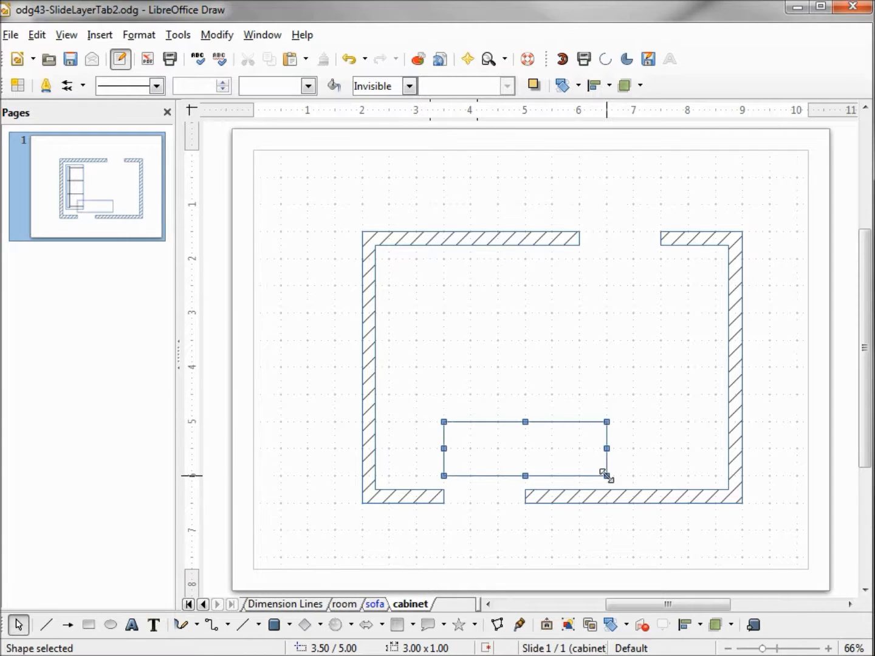
{"action": "left_click", "coordinate": [410, 85]}
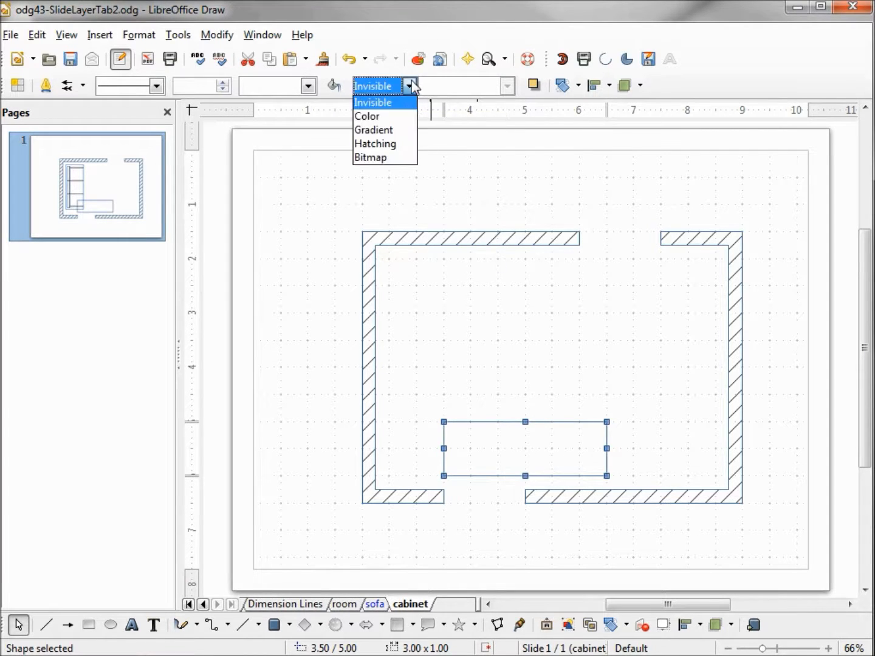
{"action": "left_click", "coordinate": [398, 121]}
{"action": "left_click", "coordinate": [508, 86]}
{"action": "left_click_drag", "start_coordinate": [513, 102], "coordinate": [518, 196]}
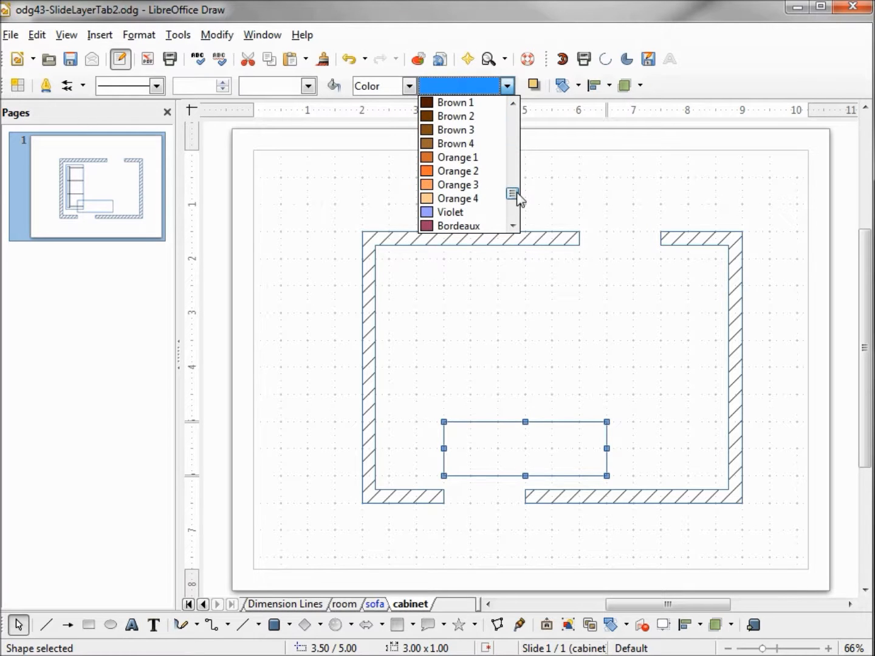
{"action": "left_click", "coordinate": [480, 158]}
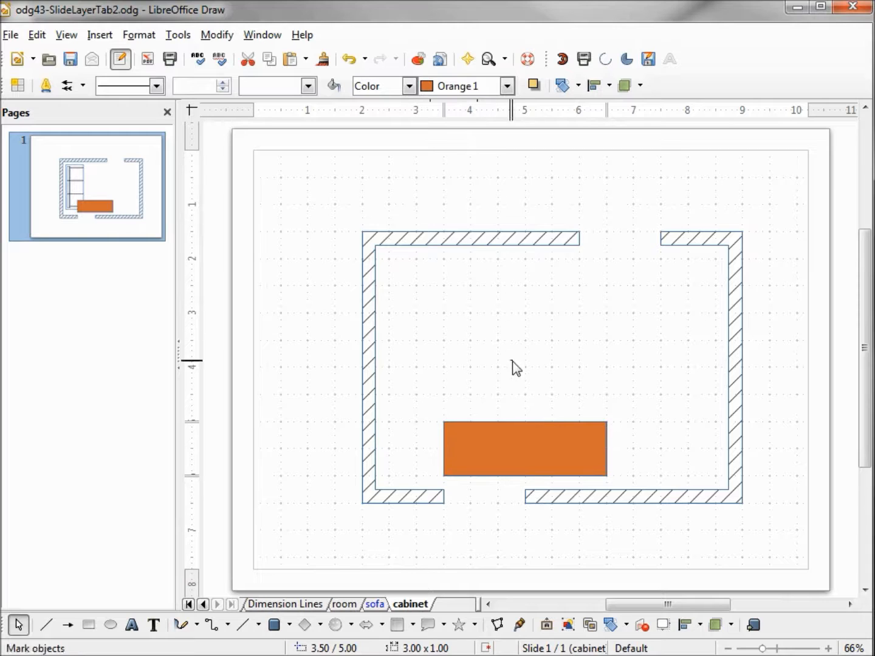
{"action": "key", "text": "Escape"}
Draw a 1.00 inch horizontal line along the left third of the cabinet's upper edge, 0.04 inches wide and colored Brown 2
{"action": "left_click", "coordinate": [46, 624]}
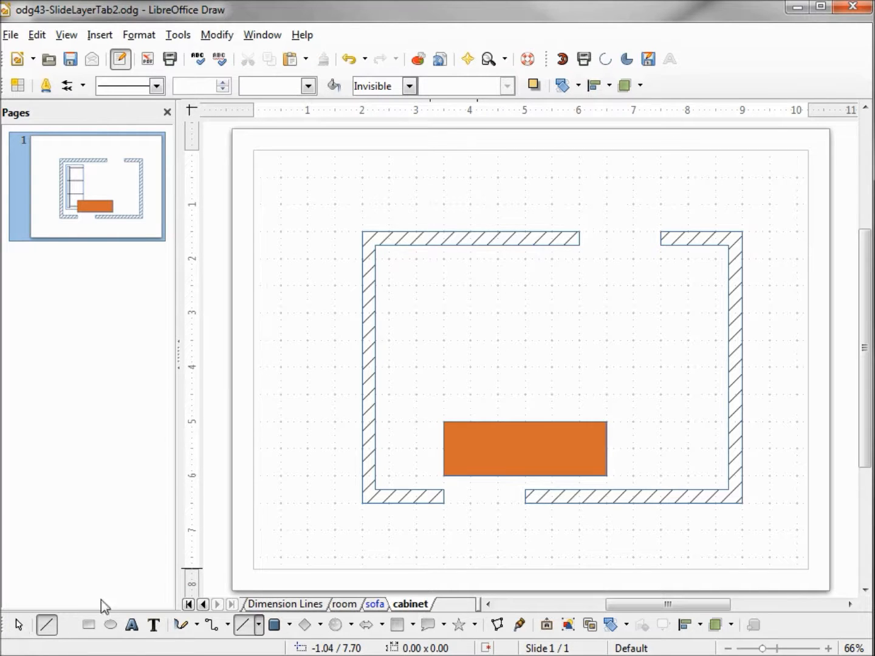
{"action": "left_click_drag", "start_coordinate": [444, 422], "coordinate": [498, 421]}
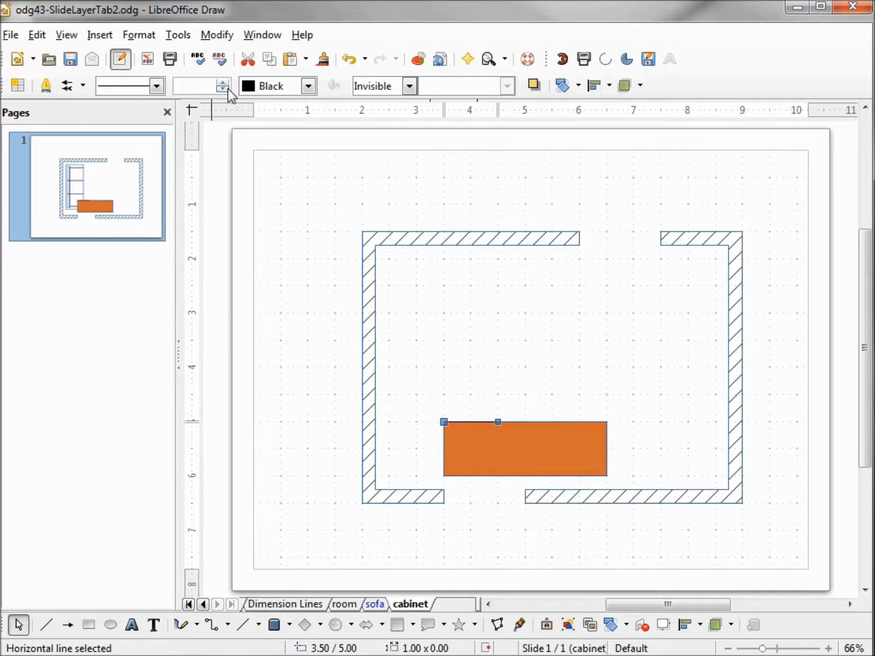
{"action": "left_click", "coordinate": [224, 84]}
{"action": "left_click", "coordinate": [224, 82]}
{"action": "left_click", "coordinate": [308, 86]}
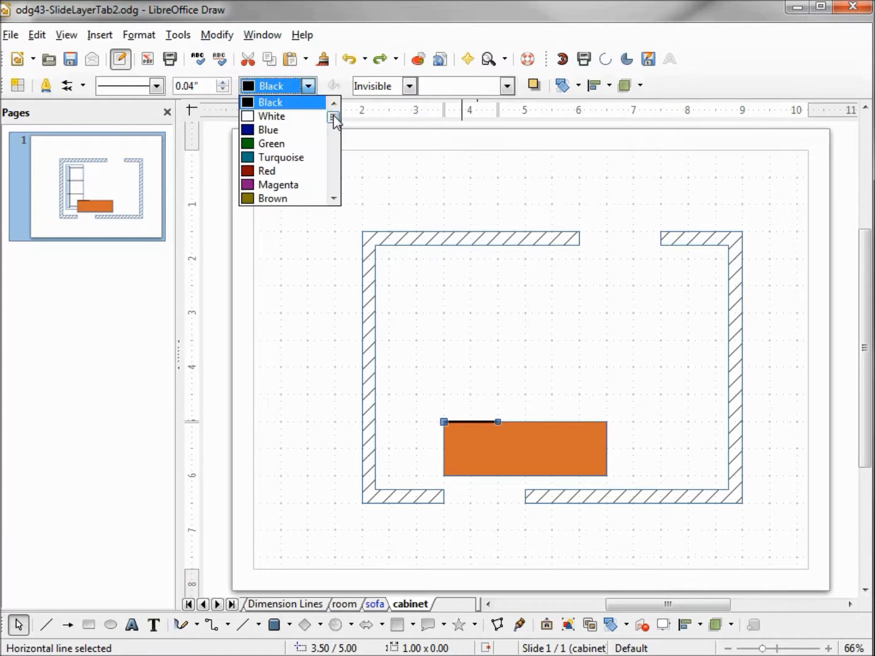
{"action": "left_click_drag", "start_coordinate": [335, 118], "coordinate": [352, 175]}
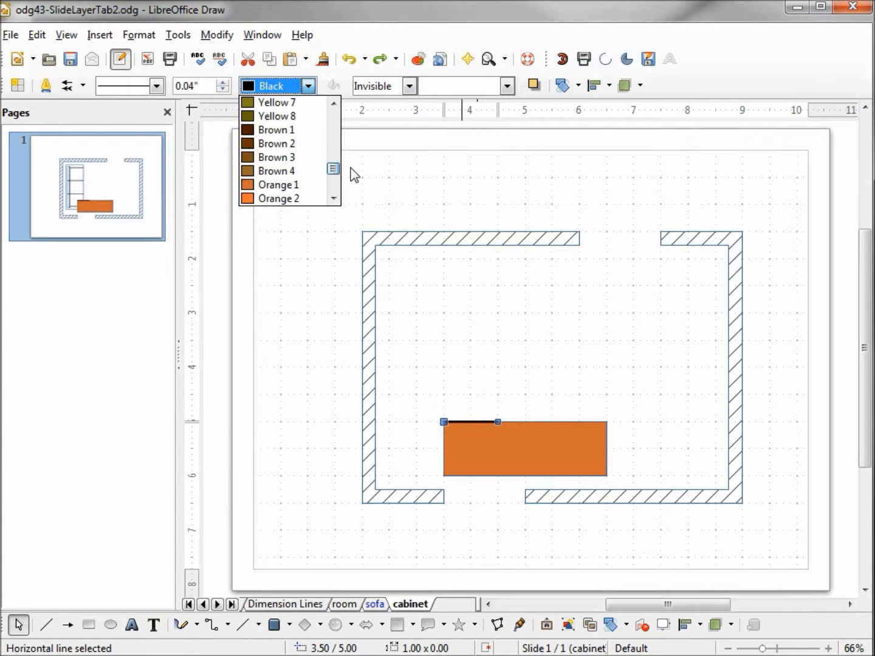
{"action": "left_click", "coordinate": [298, 146]}
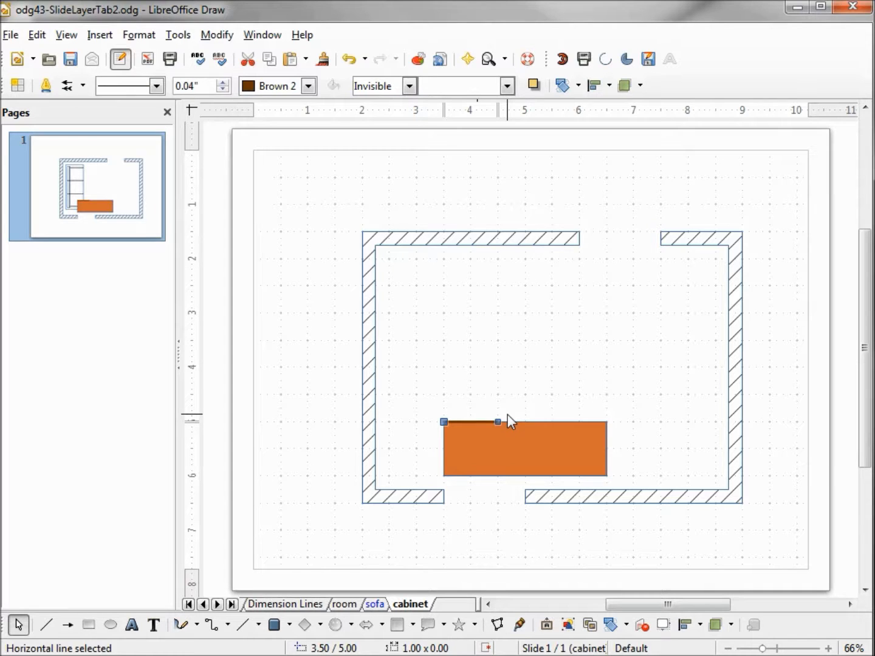
Place two copies of the brown line along the middle and right thirds of the cabinet's upper edge
{"action": "key", "text": "Right"}
{"action": "key", "text": "Right"}
{"action": "key", "text": "Right"}
{"action": "key", "text": "Right"}
{"action": "key", "text": "Right"}
{"action": "key", "text": "Right"}
{"action": "key", "text": "Left"}
{"action": "key", "text": "Left"}
{"action": "key", "text": "Left"}
{"action": "key", "text": "Left"}
{"action": "key", "text": "Left"}
{"action": "key", "text": "Right"}
{"action": "key", "text": "Right"}
{"action": "key", "text": "Right"}
{"action": "key", "text": "Right"}
{"action": "key", "text": "Right"}
{"action": "key", "text": "Right"}
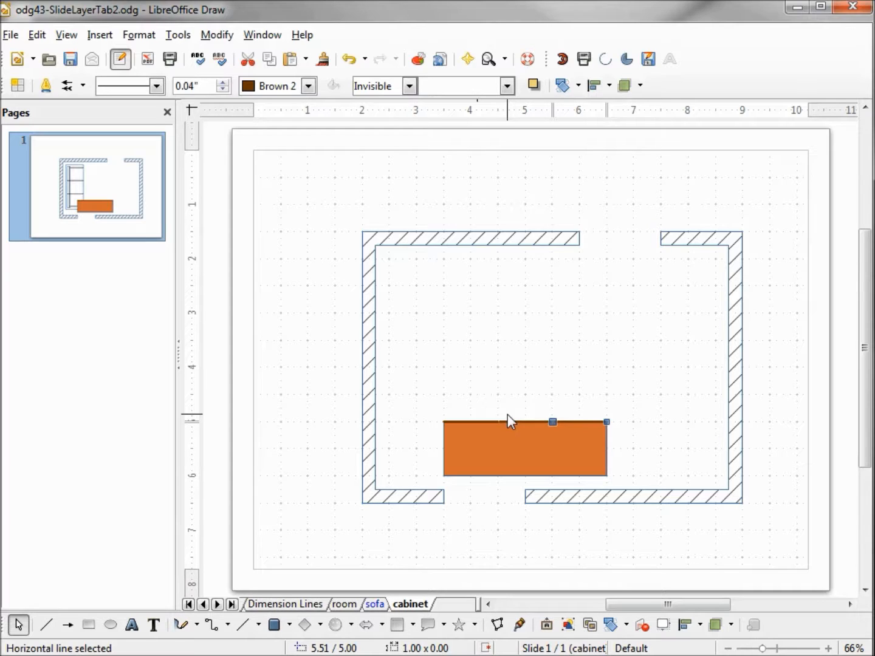
{"action": "key", "text": "Escape"}
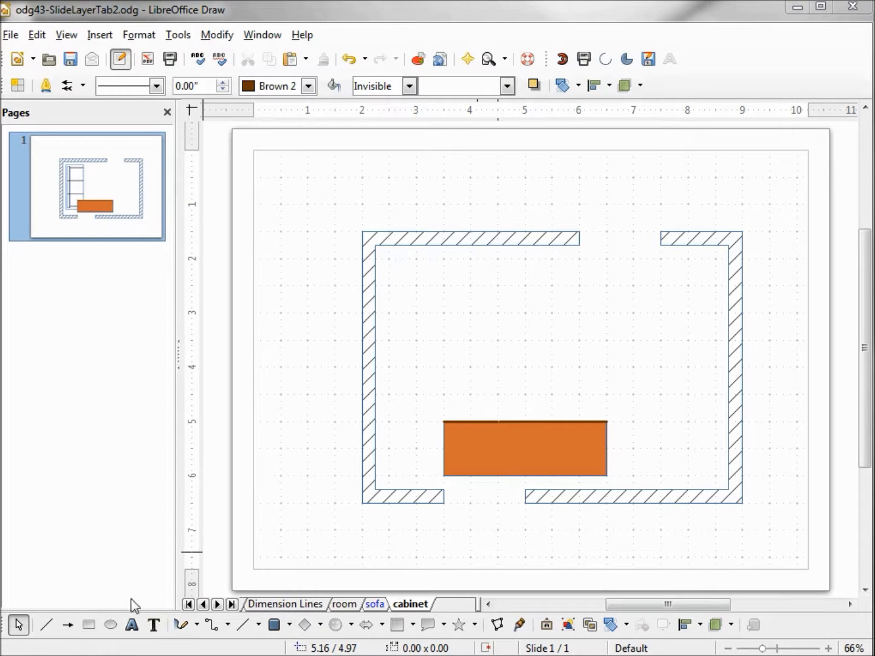
Draw a 1.00 × 0.75 inch rectangle on the middle of the cabinet's upper edge and fill it with Orange 2
{"action": "left_click", "coordinate": [304, 625]}
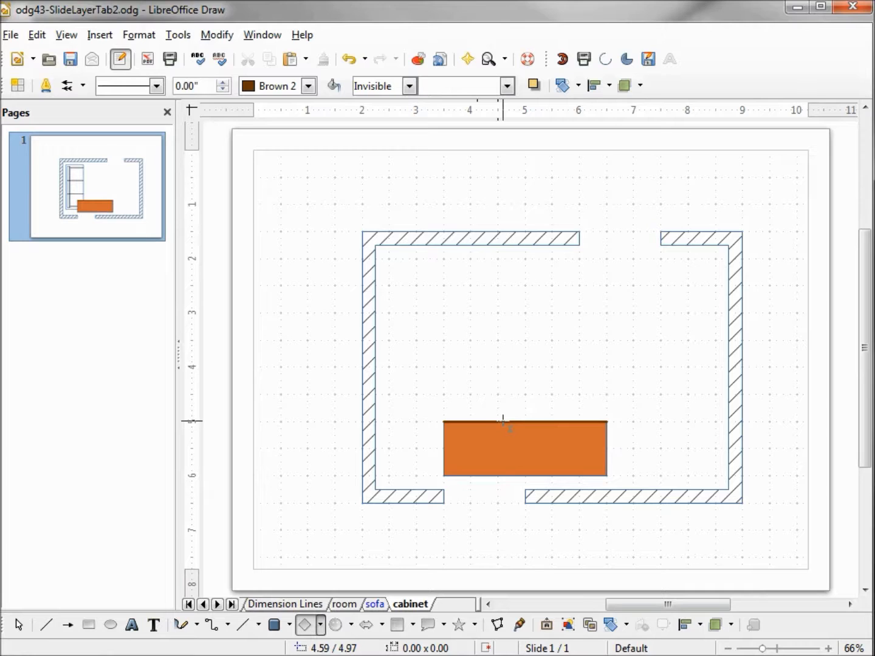
{"action": "left_click_drag", "start_coordinate": [498, 420], "coordinate": [553, 382]}
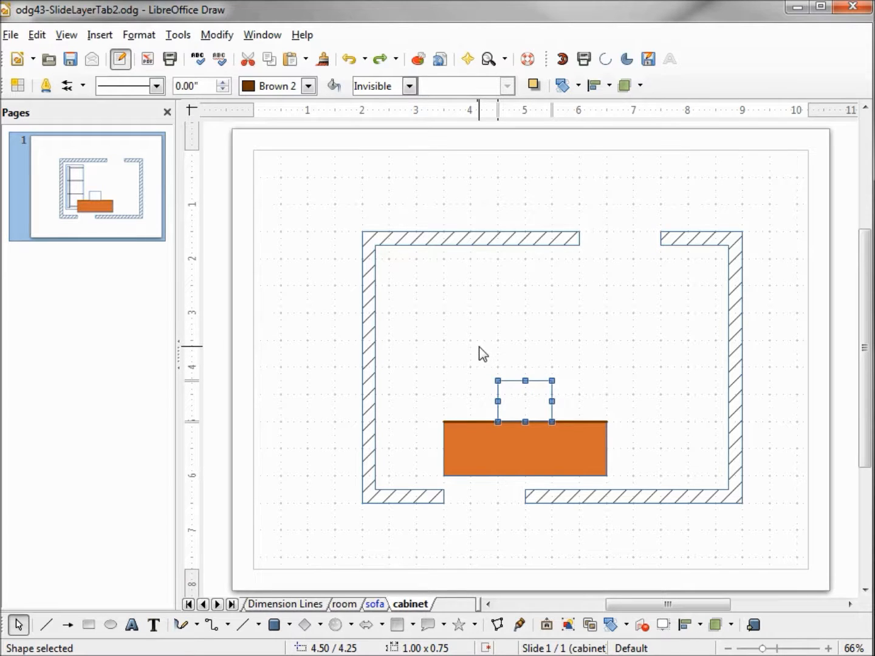
{"action": "left_click", "coordinate": [411, 87]}
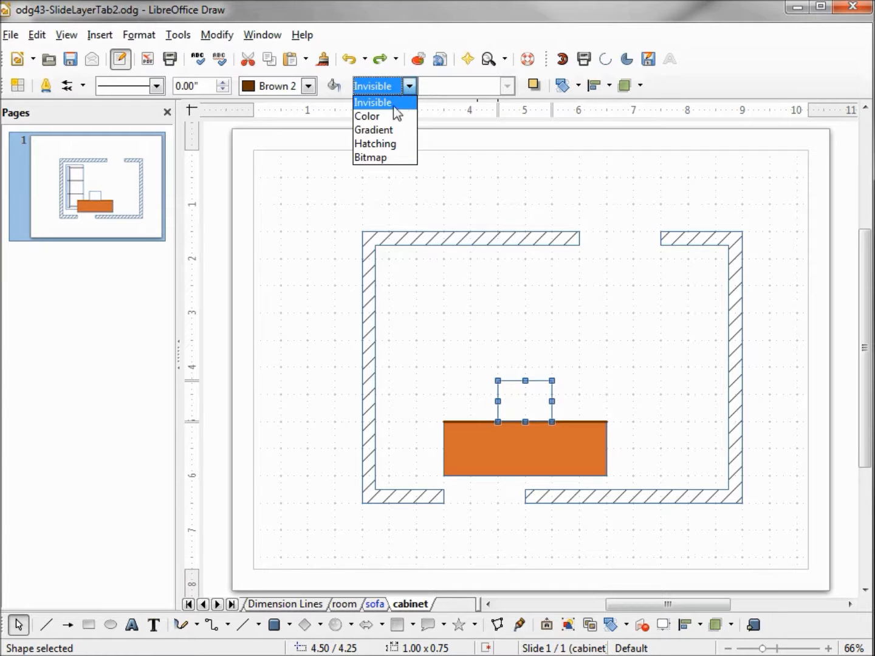
{"action": "left_click", "coordinate": [391, 116]}
{"action": "left_click", "coordinate": [506, 86]}
{"action": "left_click_drag", "start_coordinate": [513, 116], "coordinate": [517, 194]}
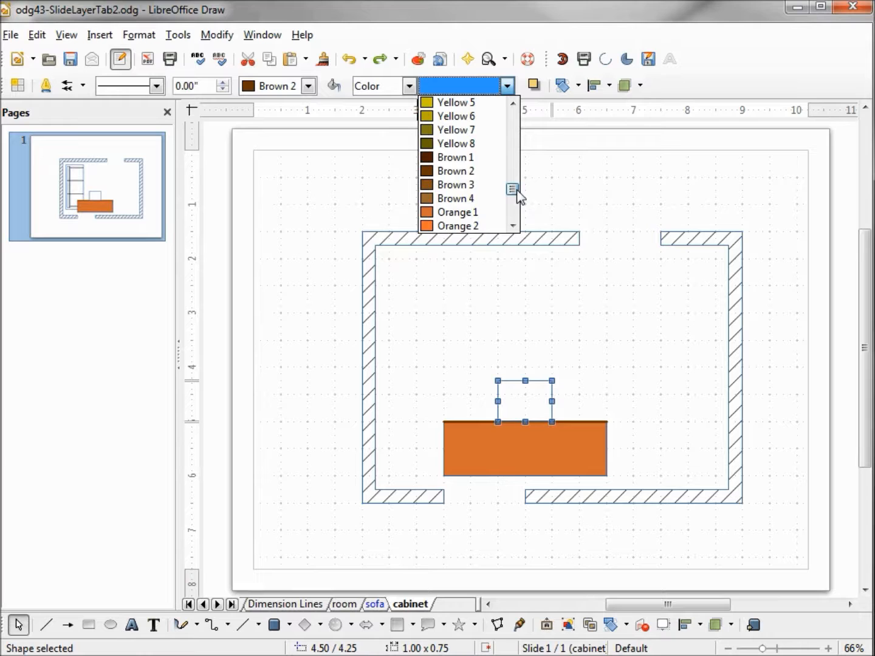
{"action": "left_click", "coordinate": [484, 228]}
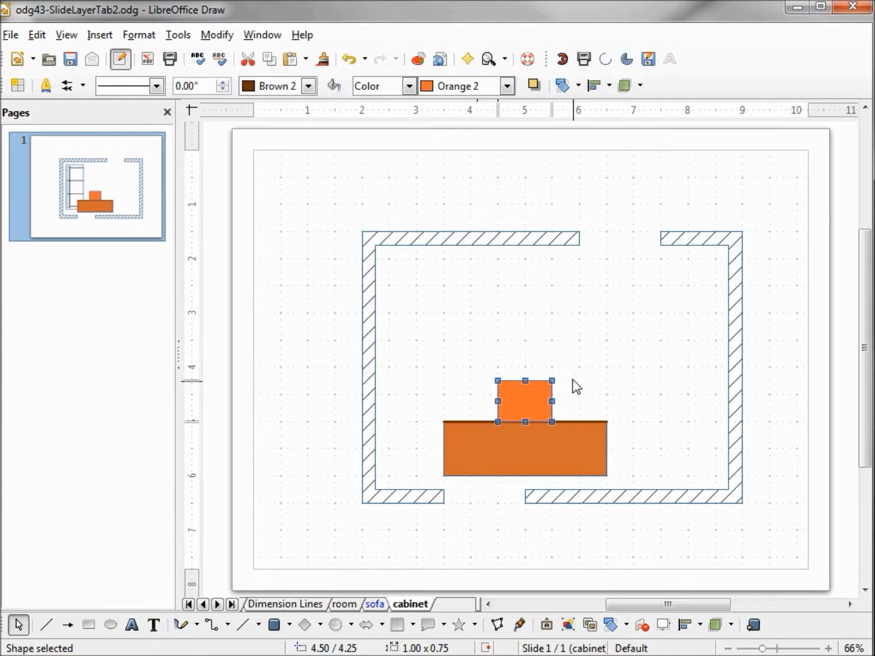
Copy the brown line on the cabinet's right third and move the copy onto the small rectangle's upper edge, at Y 4.25 inches
{"action": "left_click", "coordinate": [577, 421]}
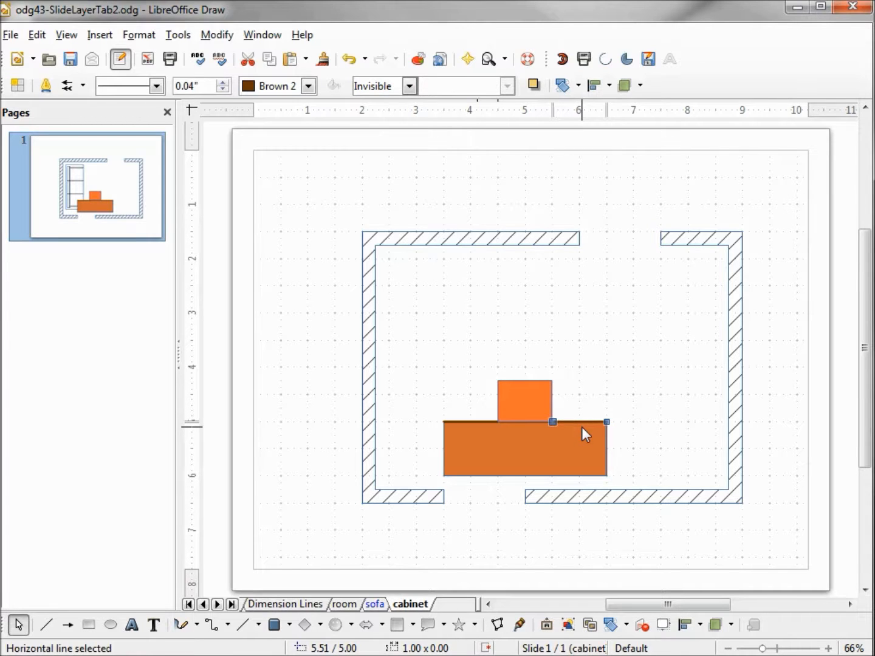
{"action": "key", "text": "Left"}
{"action": "key", "text": "Left"}
{"action": "key", "text": "Left"}
{"action": "key", "text": "Left"}
{"action": "key", "text": "Left"}
{"action": "key", "text": "Left"}
{"action": "key", "text": "Left"}
{"action": "key", "text": "Left"}
{"action": "key", "text": "Left"}
{"action": "key", "text": "Left"}
{"action": "key", "text": "Up"}
{"action": "key", "text": "Up"}
{"action": "key", "text": "Up"}
{"action": "key", "text": "Up"}
{"action": "key", "text": "Up"}
{"action": "key", "text": "Up"}
{"action": "key", "text": "Up"}
{"action": "key", "text": "Up"}
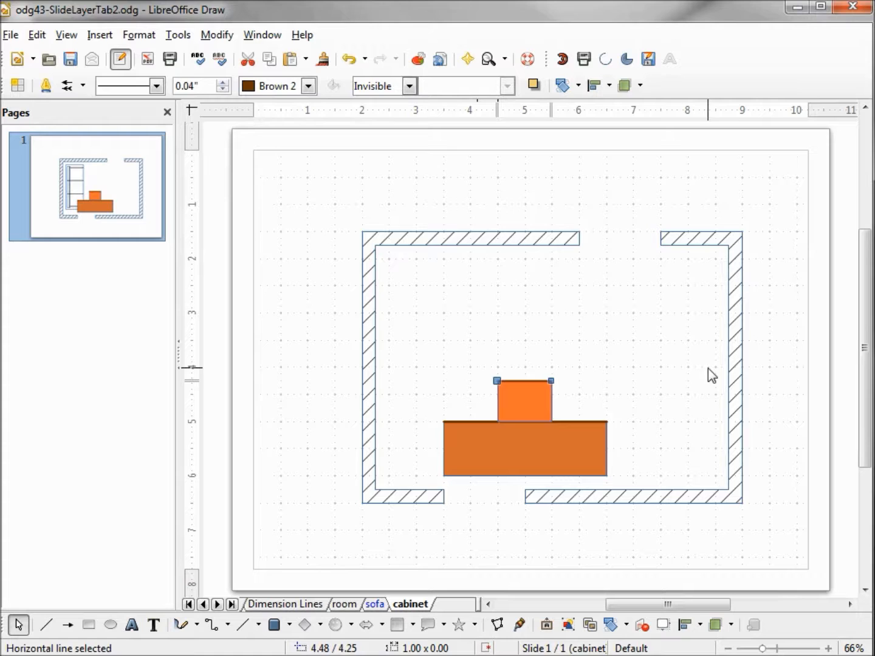
{"action": "left_click", "coordinate": [675, 380]}
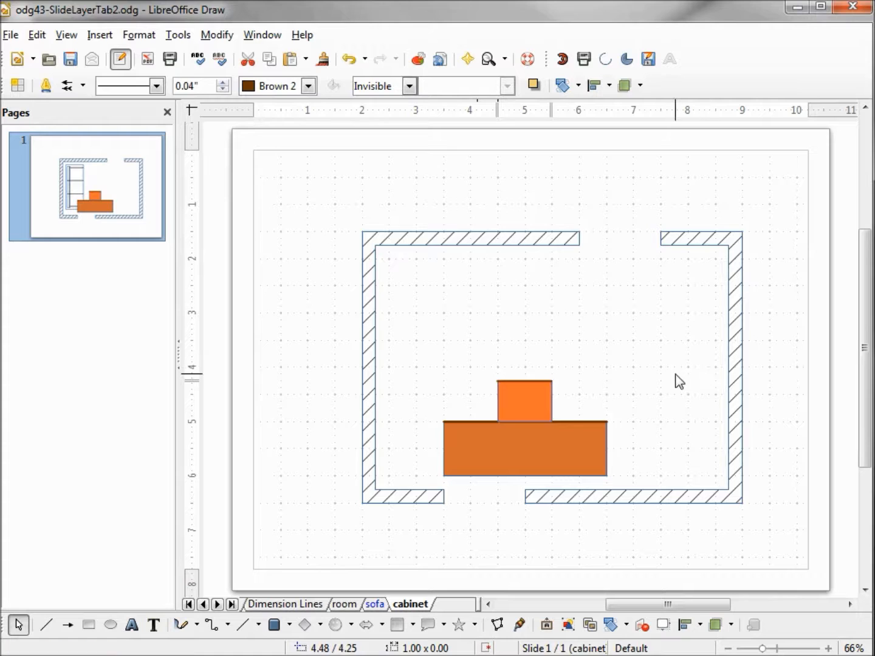
Move the right brown line's rotation pivot to its right end and rotate the line outward like an open cabinet door
{"action": "left_click", "coordinate": [575, 421]}
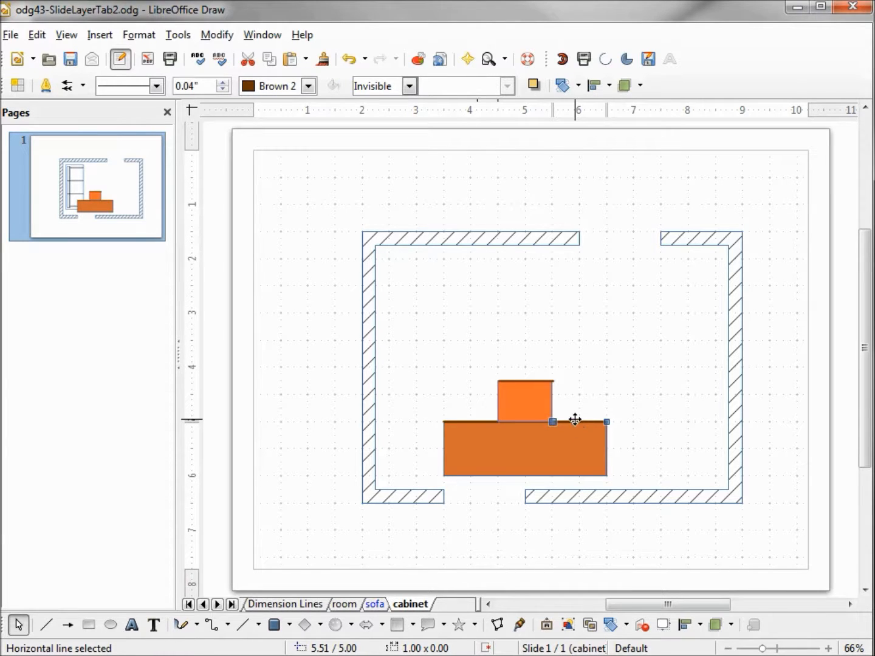
{"action": "left_click", "coordinate": [575, 420]}
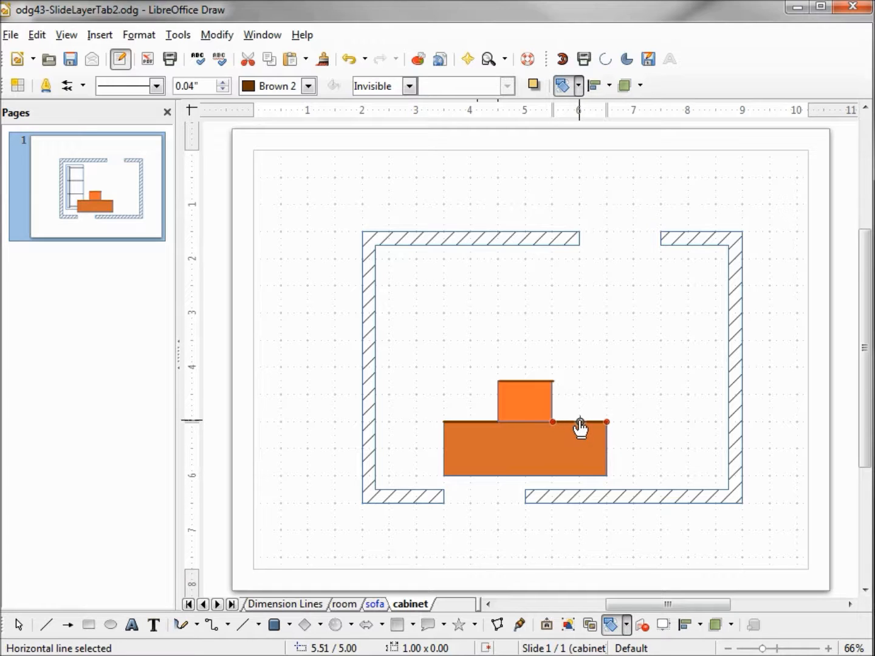
{"action": "left_click_drag", "start_coordinate": [581, 426], "coordinate": [606, 425]}
{"action": "left_click_drag", "start_coordinate": [551, 420], "coordinate": [633, 388]}
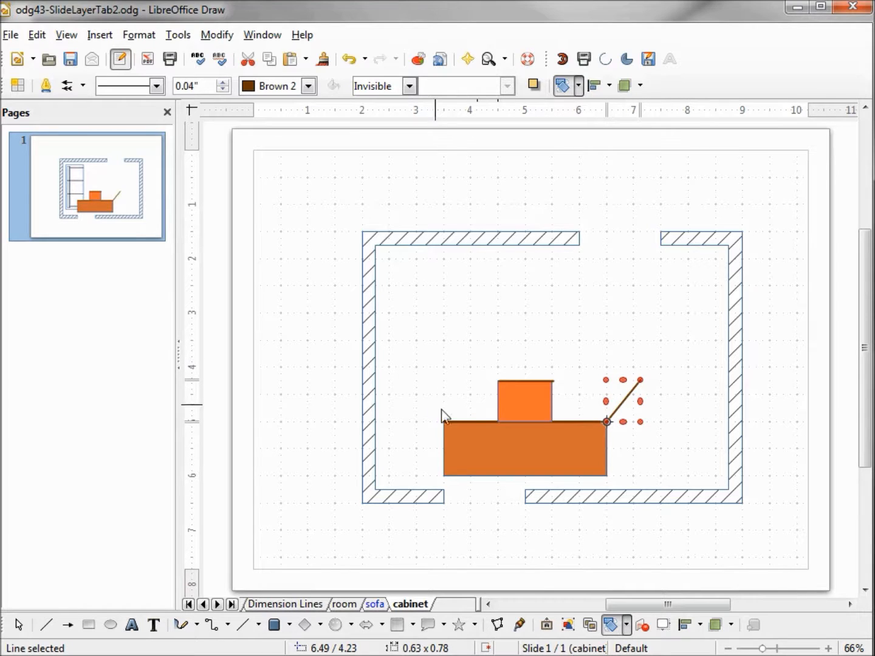
Move the left brown line's rotation pivot to its left end and rotate the line outward like an open cabinet door
{"action": "left_click", "coordinate": [458, 420]}
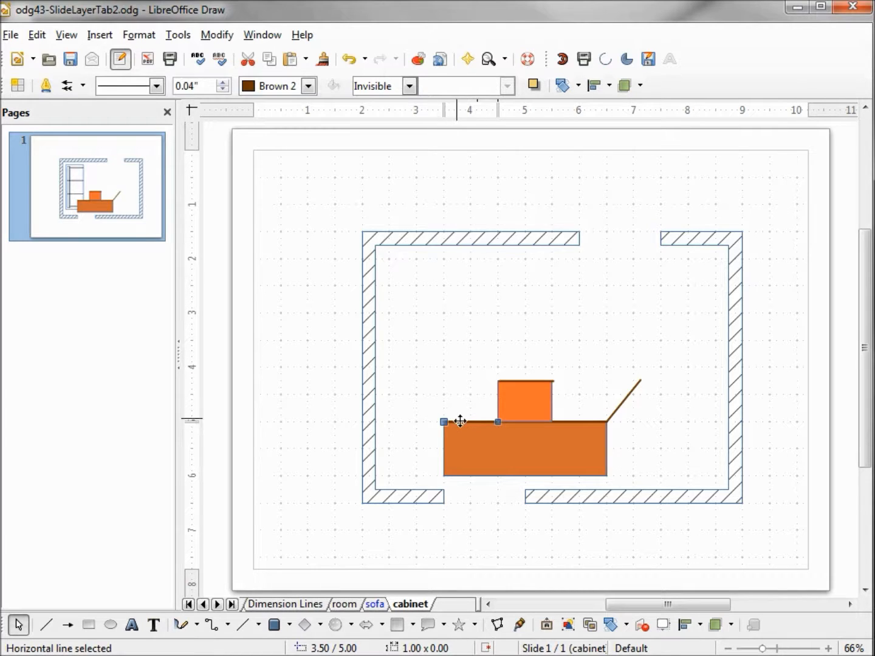
{"action": "left_click", "coordinate": [461, 422]}
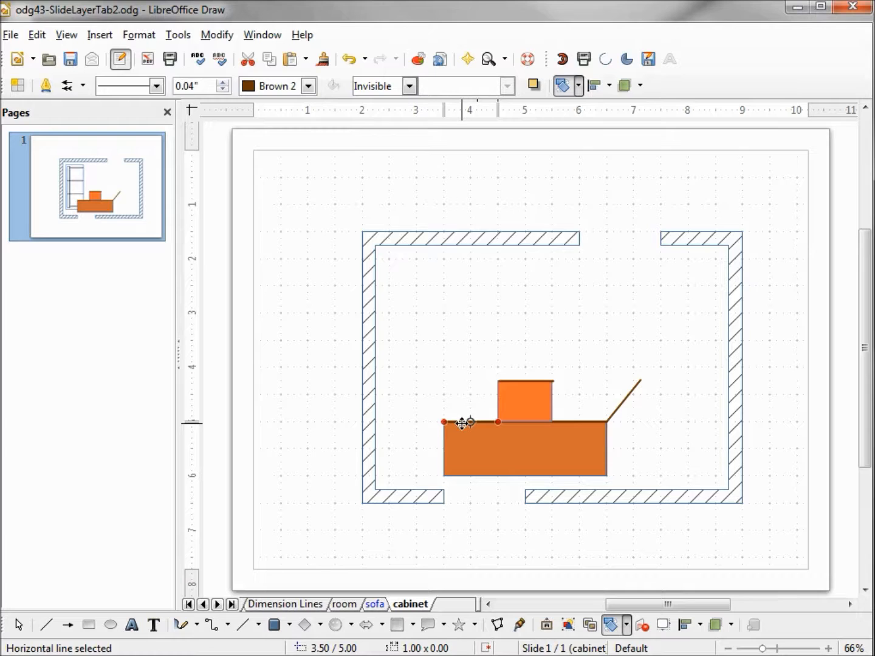
{"action": "left_click_drag", "start_coordinate": [469, 425], "coordinate": [443, 421]}
{"action": "left_click_drag", "start_coordinate": [499, 421], "coordinate": [399, 366]}
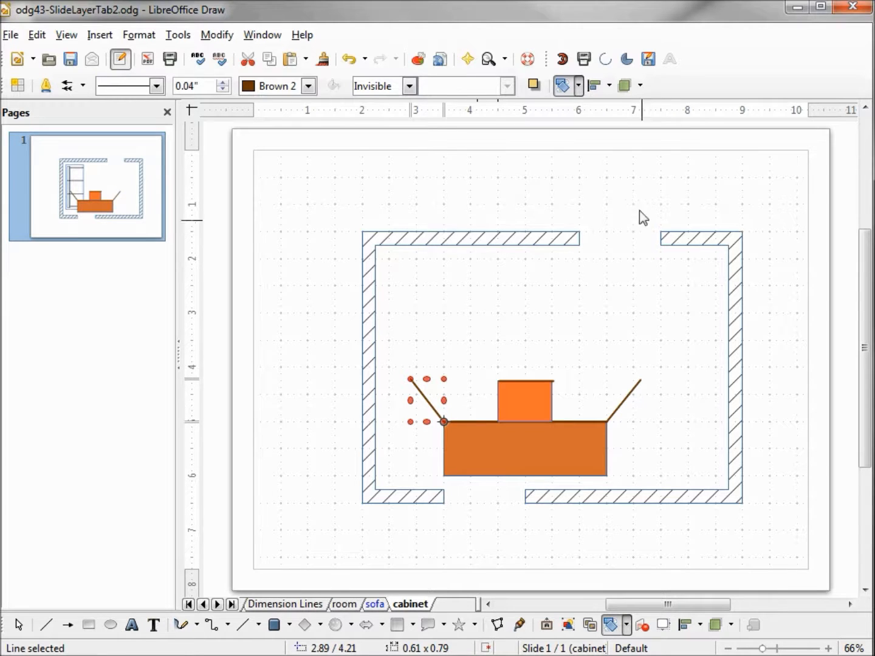
Draw a circular arc of about 1 inch radius around the right door's hinge, from the open door's tip to the drawer's right edge
{"action": "left_click", "coordinate": [607, 58]}
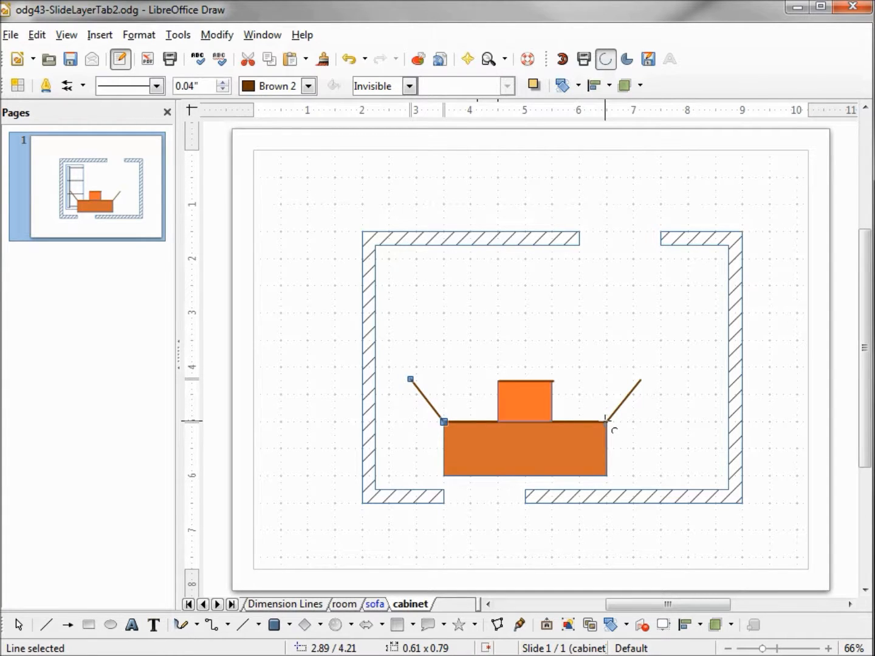
{"action": "left_click_drag", "start_coordinate": [606, 419], "coordinate": [660, 368]}
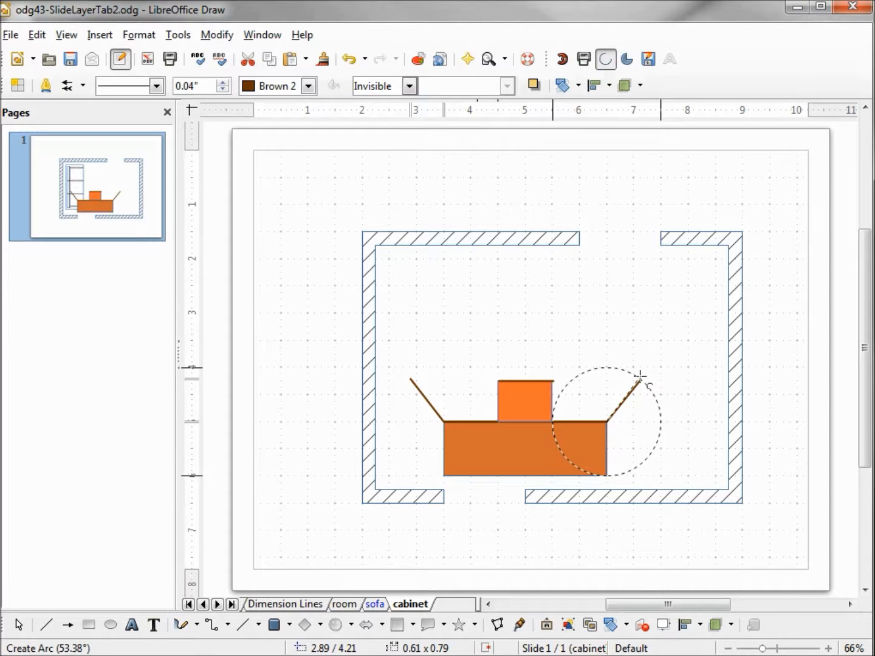
{"action": "left_click", "coordinate": [639, 374]}
{"action": "left_click", "coordinate": [641, 380]}
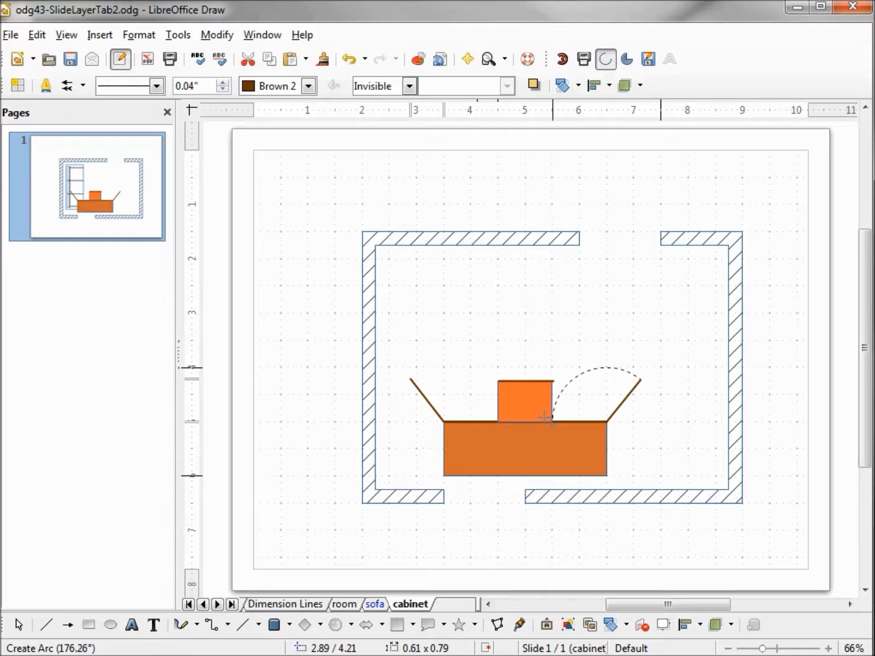
{"action": "left_click", "coordinate": [546, 419]}
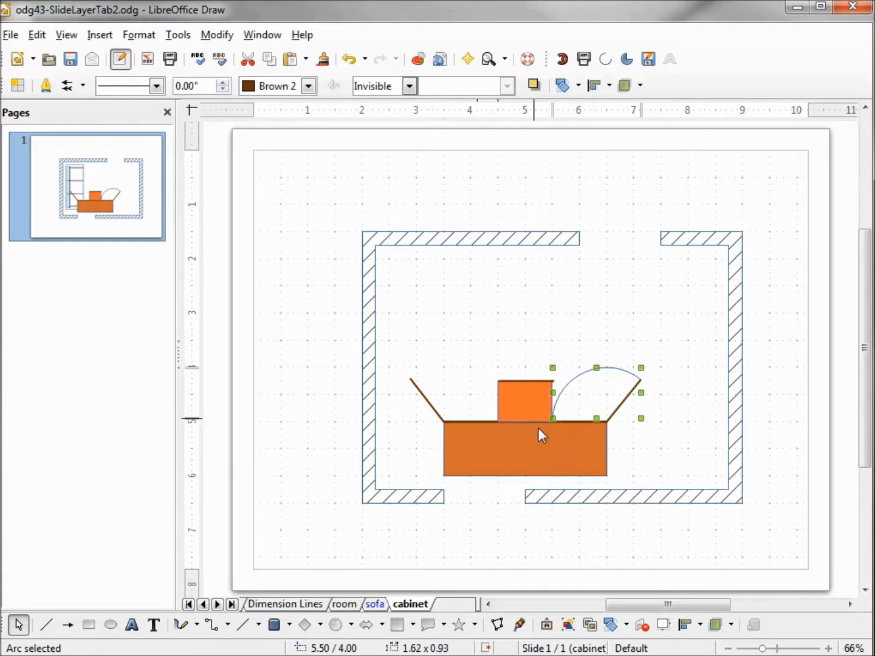
Draw a matching arc of about 1 inch radius around the left door's hinge, between the drawer's left edge and the open door's tip
{"action": "left_click", "coordinate": [607, 61]}
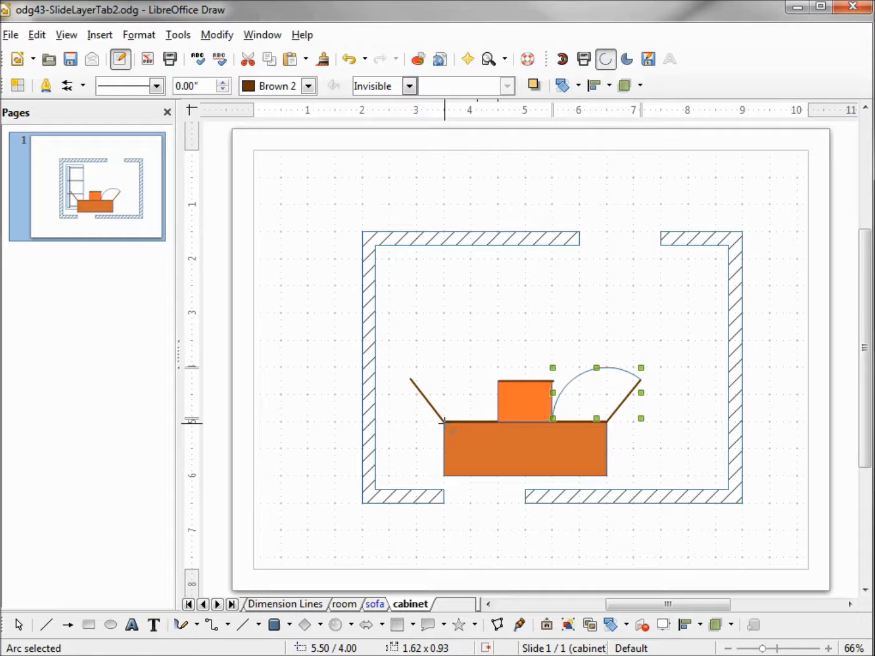
{"action": "left_click_drag", "start_coordinate": [444, 420], "coordinate": [413, 367]}
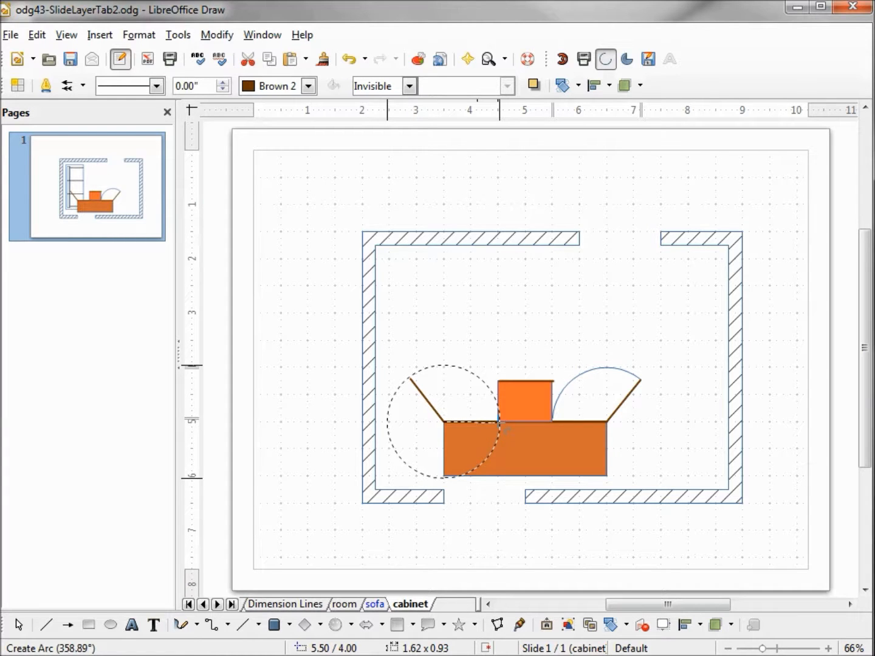
{"action": "left_click", "coordinate": [506, 429]}
{"action": "left_click", "coordinate": [409, 371]}
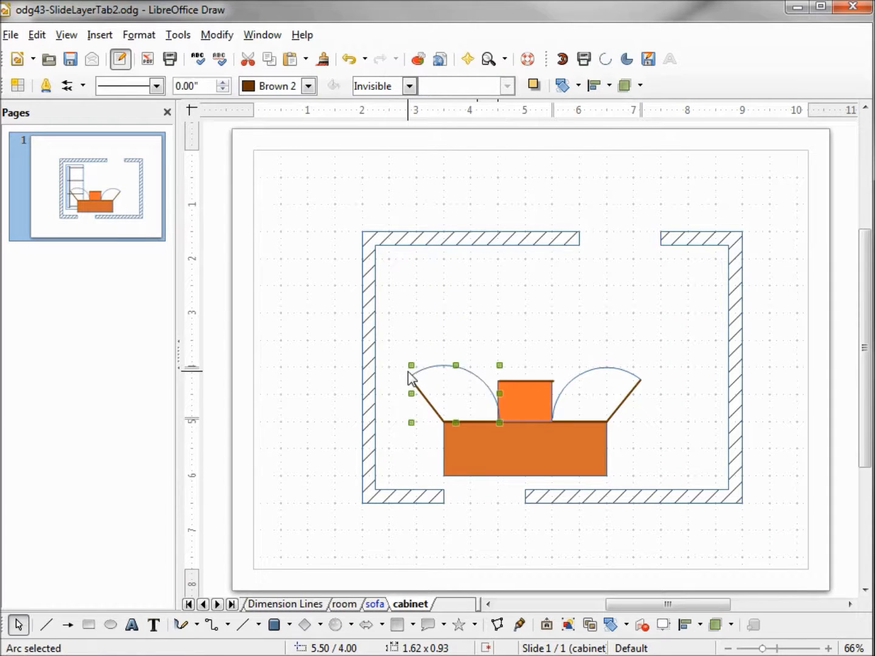
{"action": "left_click", "coordinate": [480, 345]}
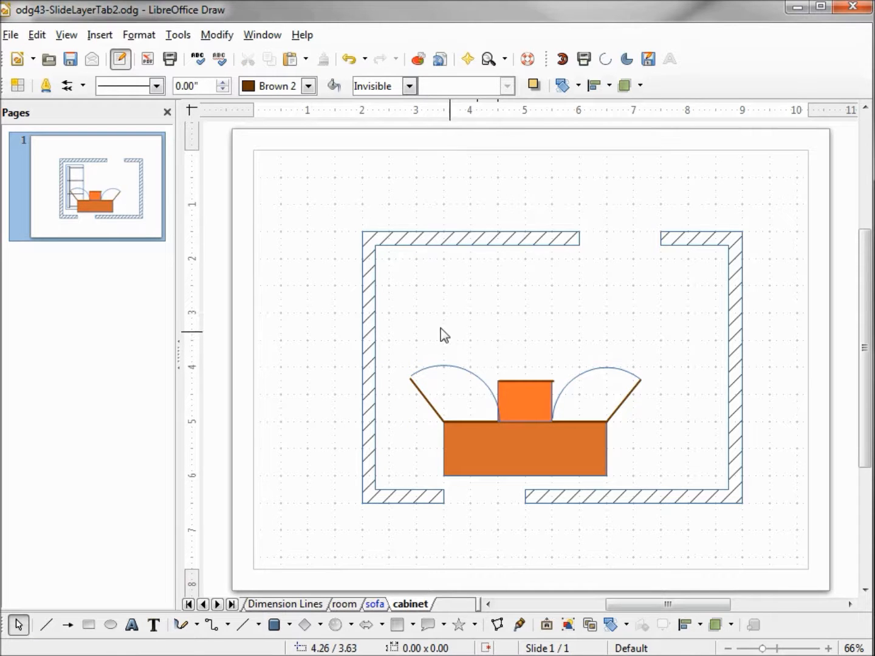
Select all the cabinet, door, drawer and arc objects and group them
{"action": "mouse_move", "coordinate": [385, 328]}
{"action": "left_mouse_down"}
{"action": "mouse_move", "coordinate": [362, 451]}
{"action": "mouse_move", "coordinate": [621, 503]}
{"action": "mouse_move", "coordinate": [670, 493]}
{"action": "left_mouse_up"}
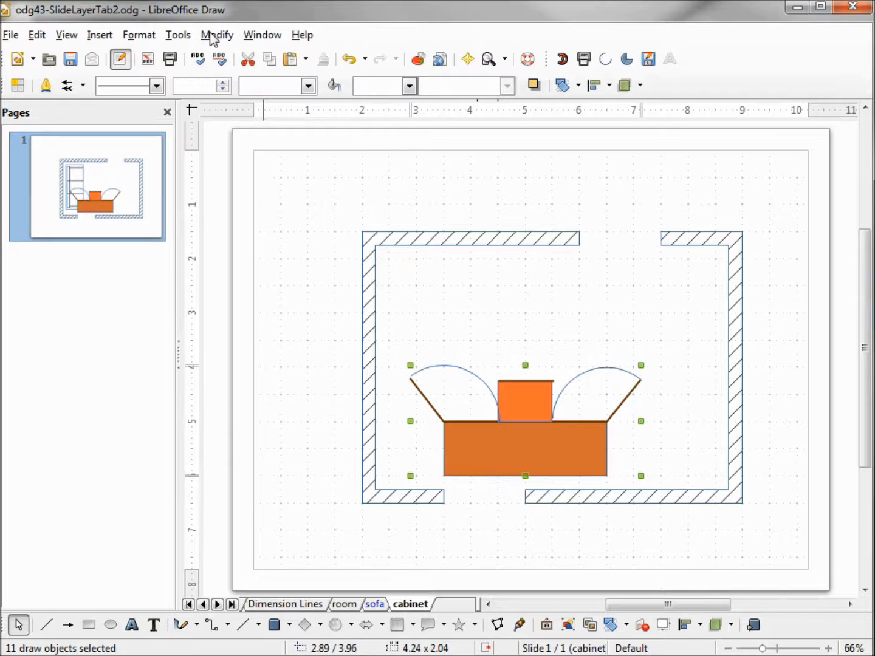
{"action": "left_click", "coordinate": [211, 37]}
{"action": "left_click", "coordinate": [250, 225]}
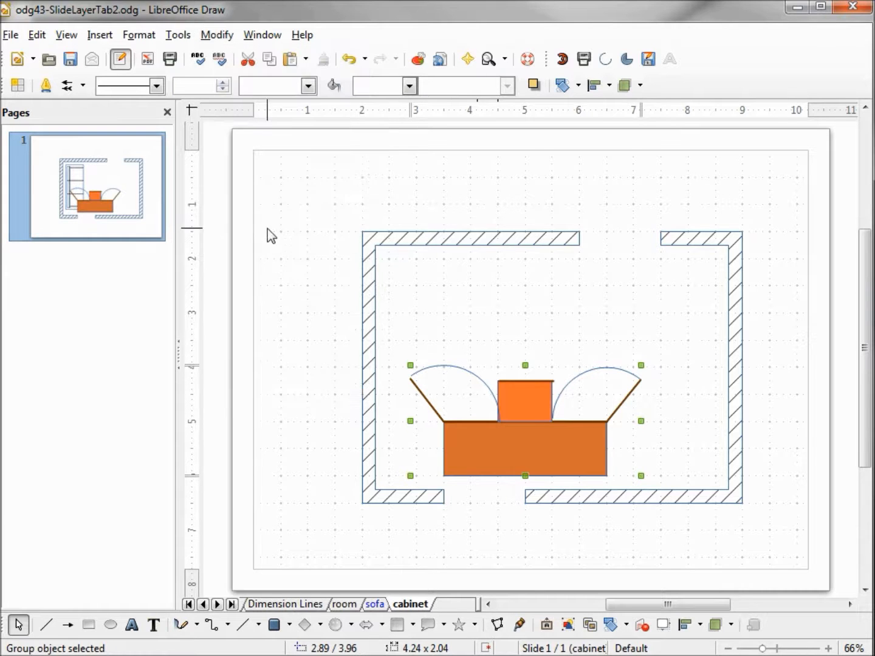
Protect the size of the cabinet group in its position and size settings
{"action": "left_click", "coordinate": [129, 37]}
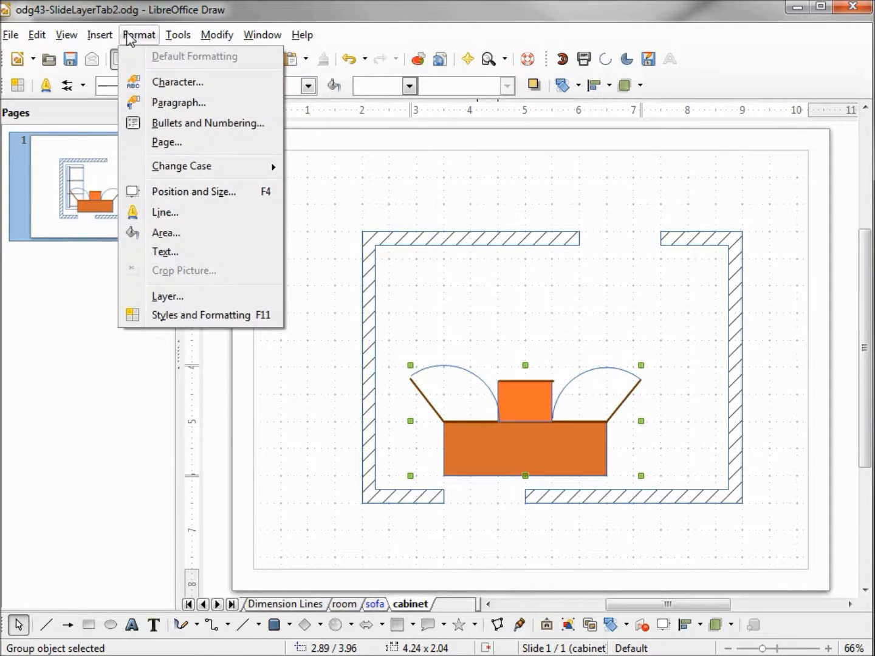
{"action": "left_click", "coordinate": [172, 192]}
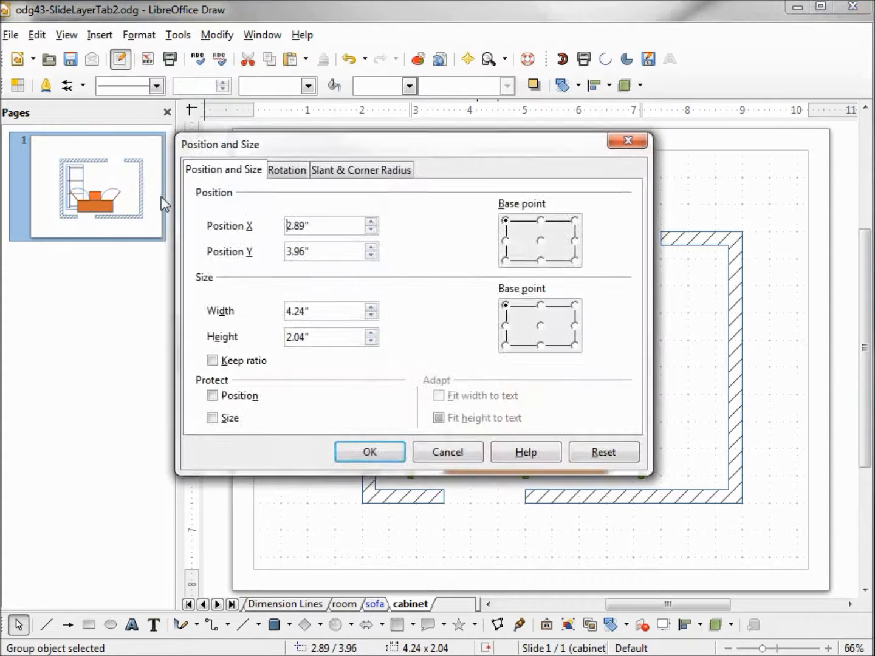
{"action": "left_click", "coordinate": [211, 419]}
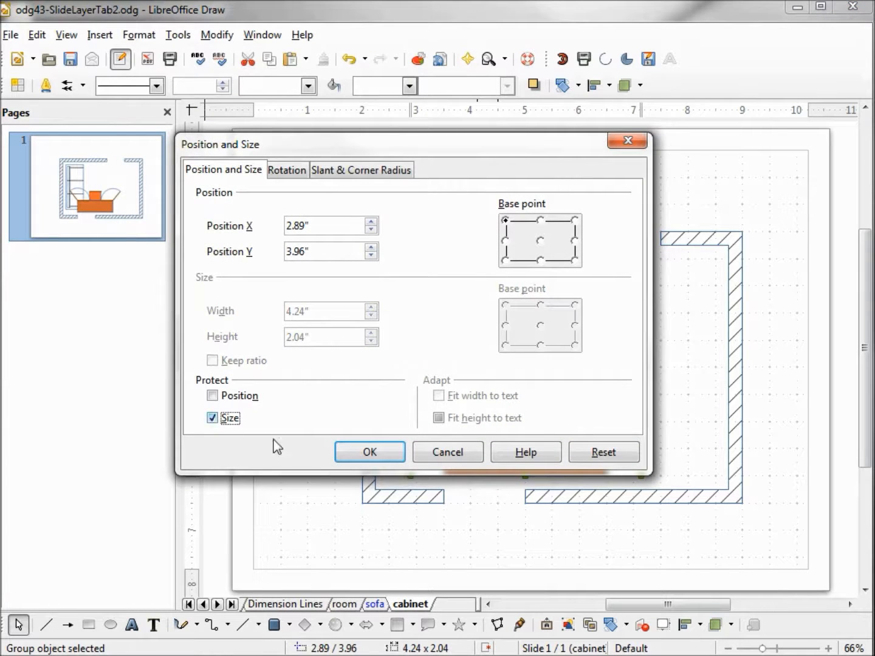
{"action": "left_click", "coordinate": [344, 451]}
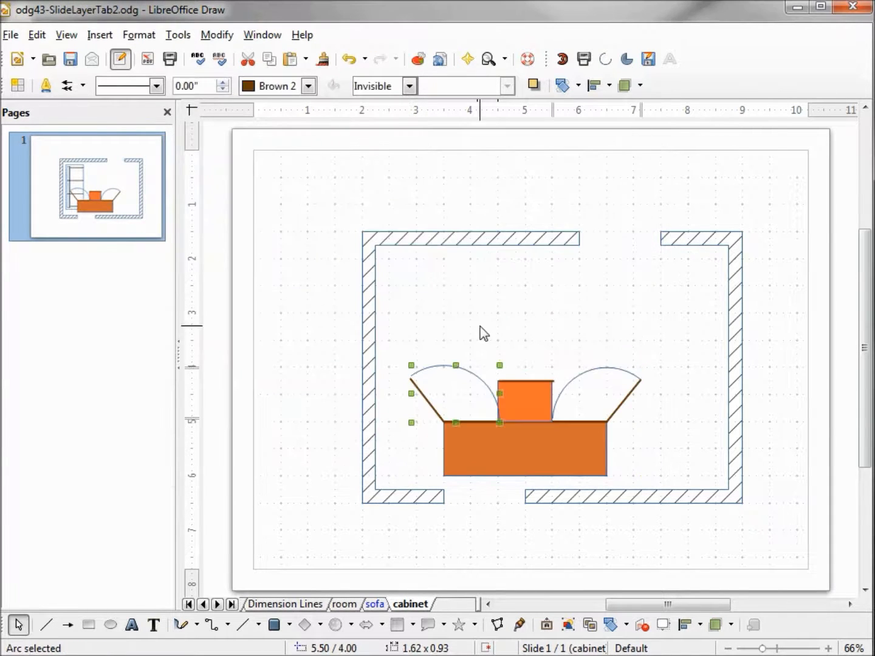
{"action": "left_click", "coordinate": [479, 326]}
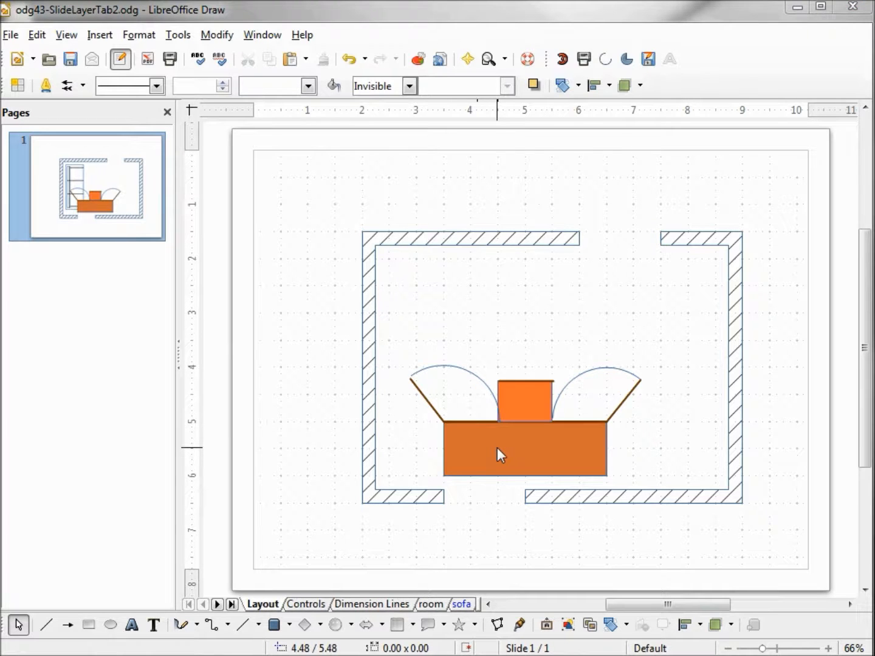
Enter the cabinet group and cut the doors, arcs and drawer out of it, leaving the large orange rectangle
{"action": "right_click", "coordinate": [497, 448]}
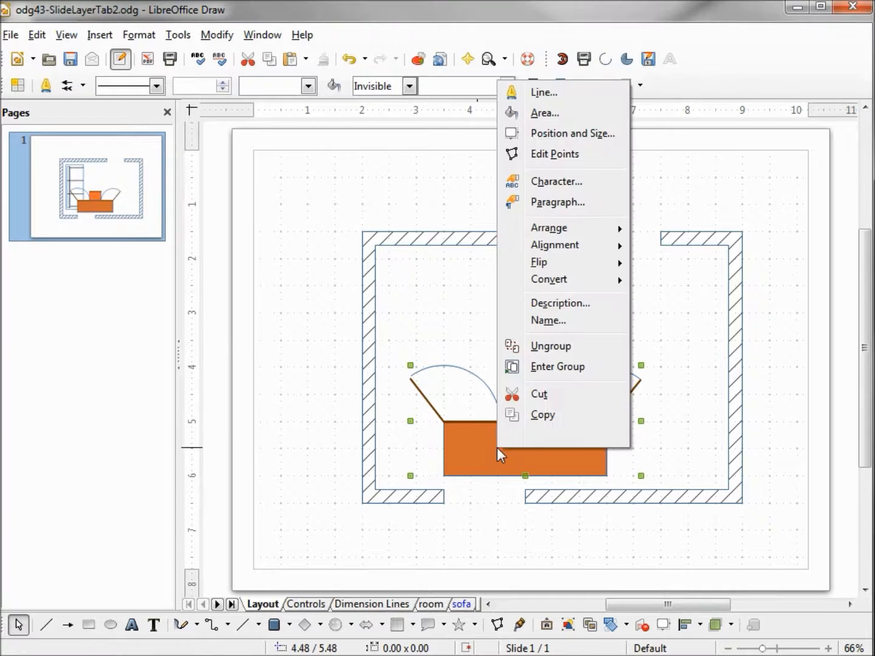
{"action": "left_click", "coordinate": [557, 367]}
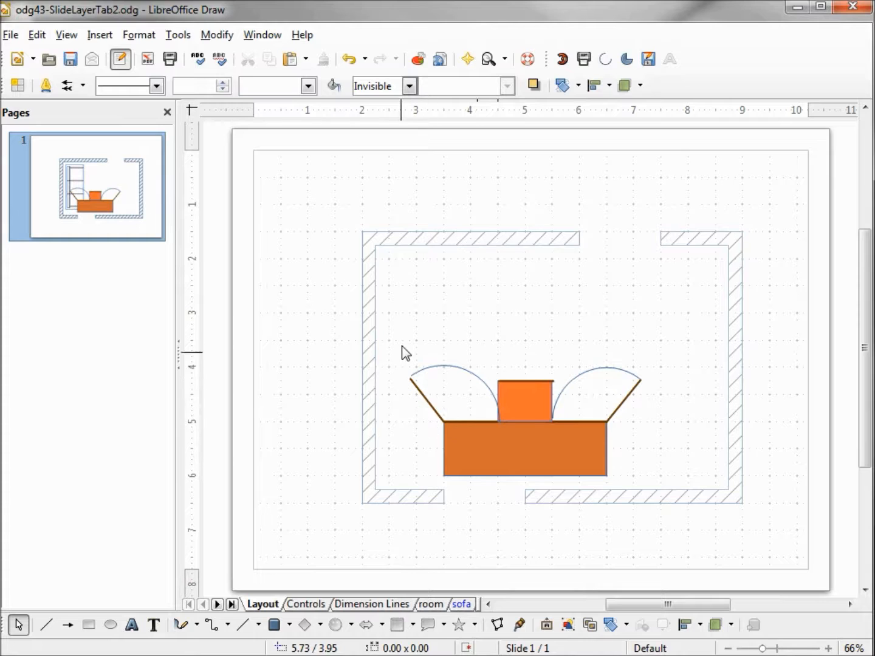
{"action": "mouse_move", "coordinate": [403, 360]}
{"action": "left_mouse_down"}
{"action": "mouse_move", "coordinate": [493, 431]}
{"action": "mouse_move", "coordinate": [676, 456]}
{"action": "mouse_move", "coordinate": [675, 430]}
{"action": "left_mouse_up"}
{"action": "right_click", "coordinate": [536, 410]}
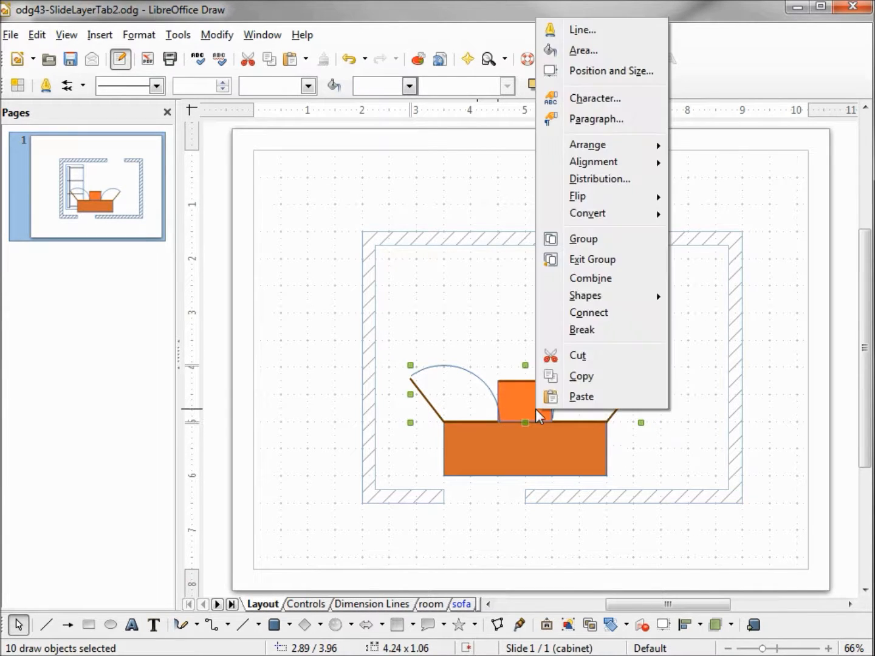
{"action": "left_click", "coordinate": [602, 358]}
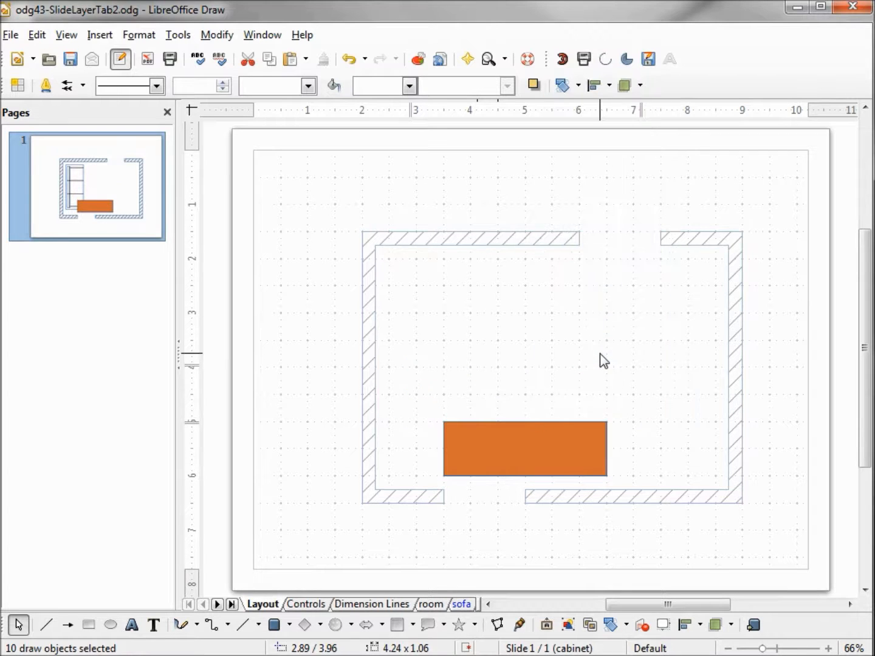
Insert a new layer named Cabinet-doors, visible and printable
{"action": "left_click", "coordinate": [466, 604]}
{"action": "right_click", "coordinate": [467, 605]}
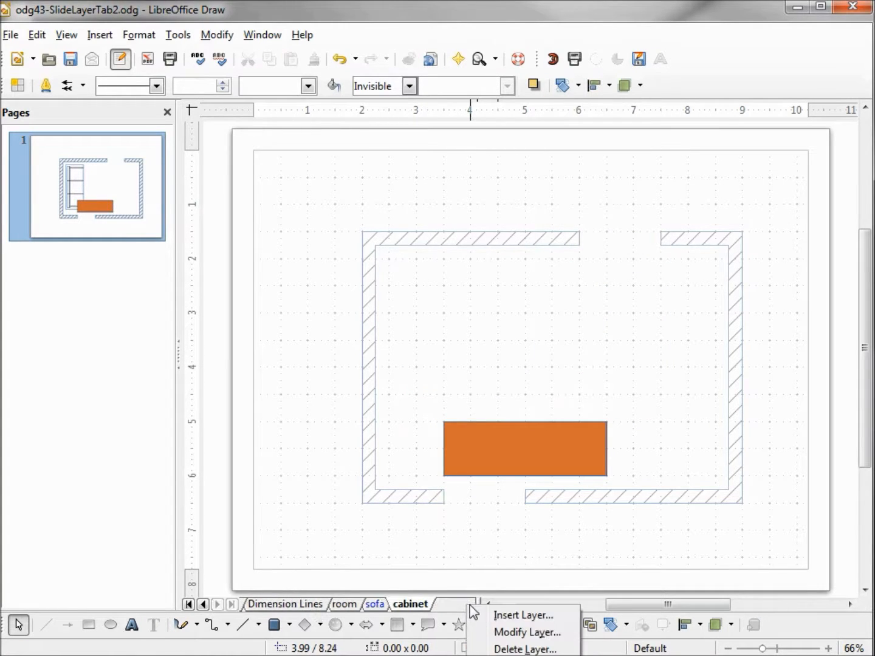
{"action": "left_click", "coordinate": [520, 615]}
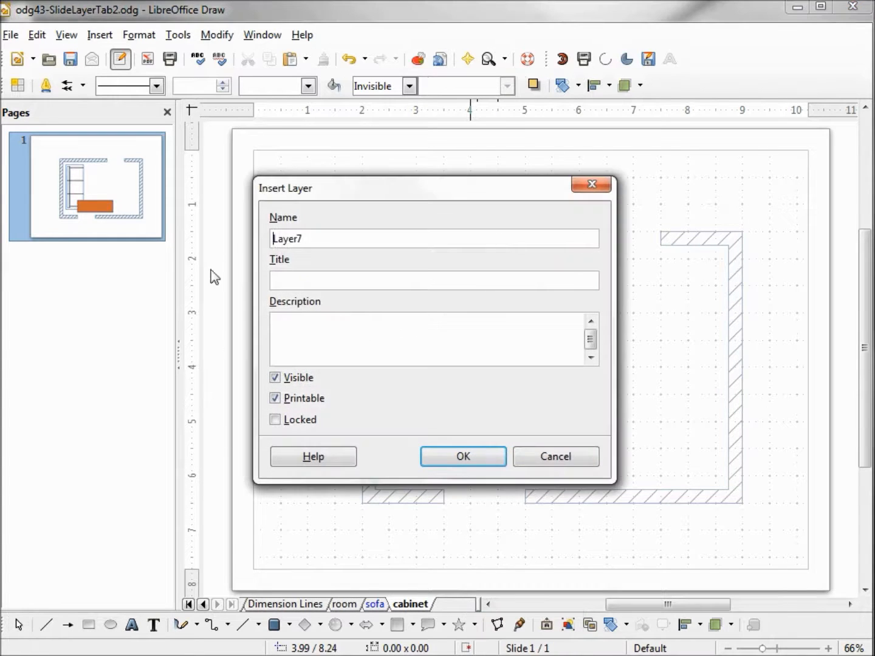
{"action": "type", "text": "Cabinet-doors"}
{"action": "left_click", "coordinate": [443, 458]}
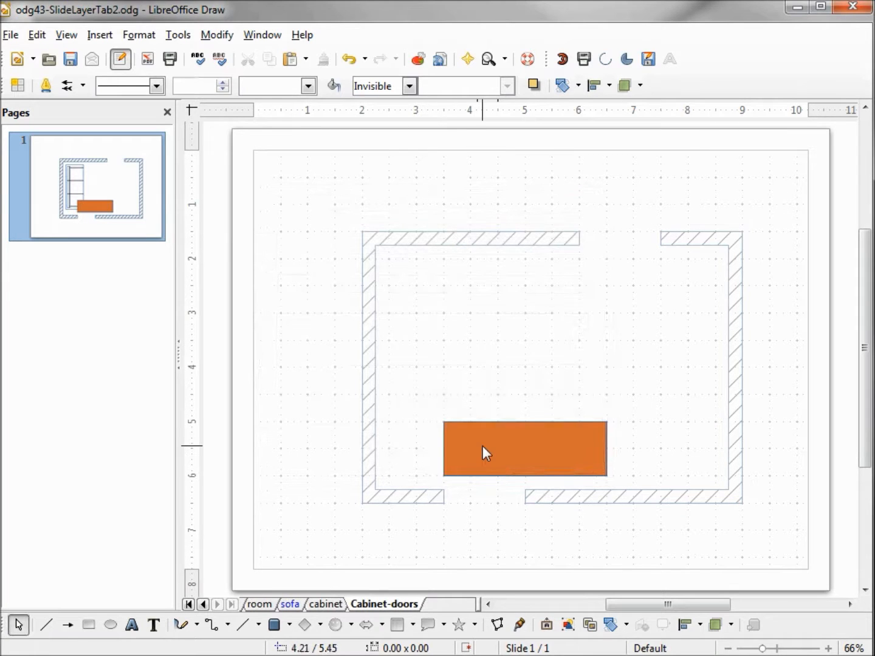
Paste the cut doors, arcs and drawer inside the cabinet group on the Cabinet-doors layer and exit the group
{"action": "right_click", "coordinate": [483, 446]}
{"action": "left_click", "coordinate": [516, 434]}
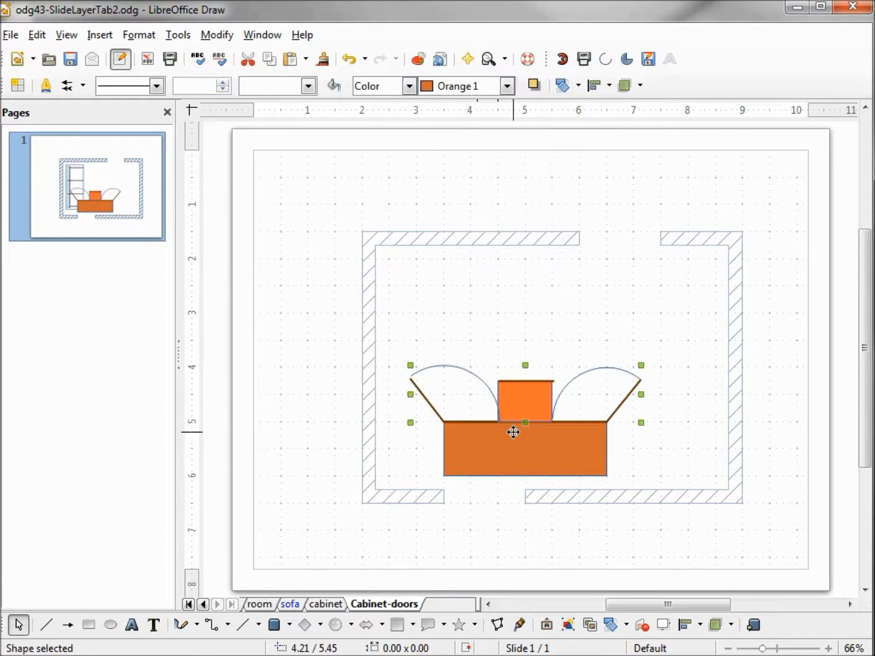
{"action": "left_click", "coordinate": [508, 446]}
{"action": "right_click", "coordinate": [507, 446]}
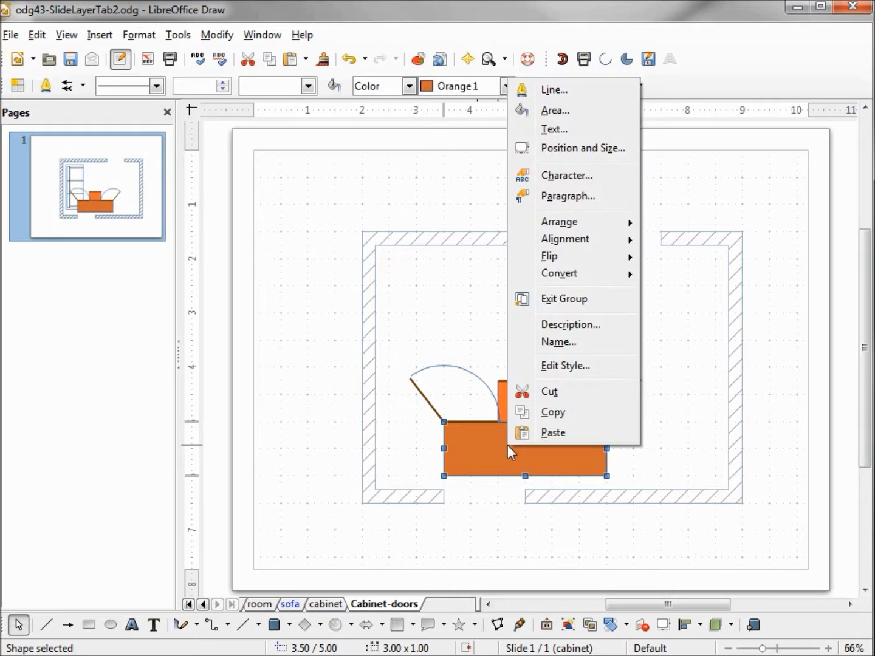
{"action": "left_click", "coordinate": [580, 298]}
{"action": "left_click", "coordinate": [591, 298]}
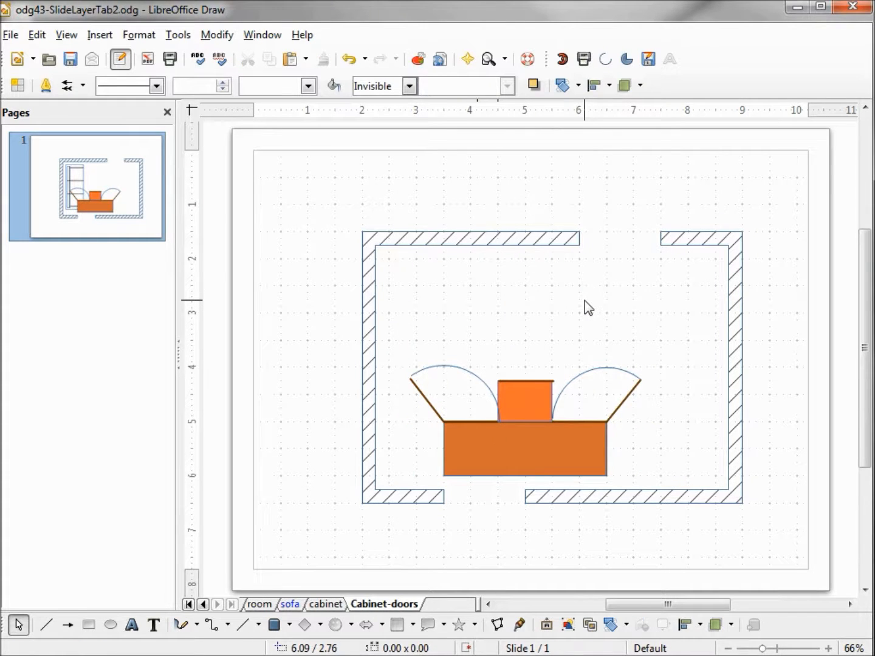
Make the Cabinet-doors layer invisible
{"action": "right_click", "coordinate": [390, 604]}
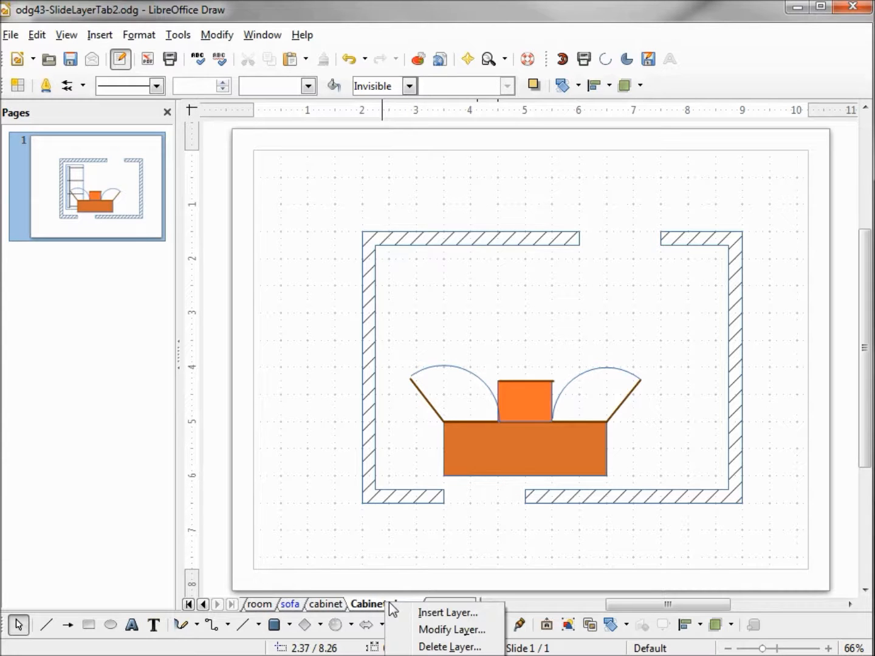
{"action": "left_click", "coordinate": [453, 629]}
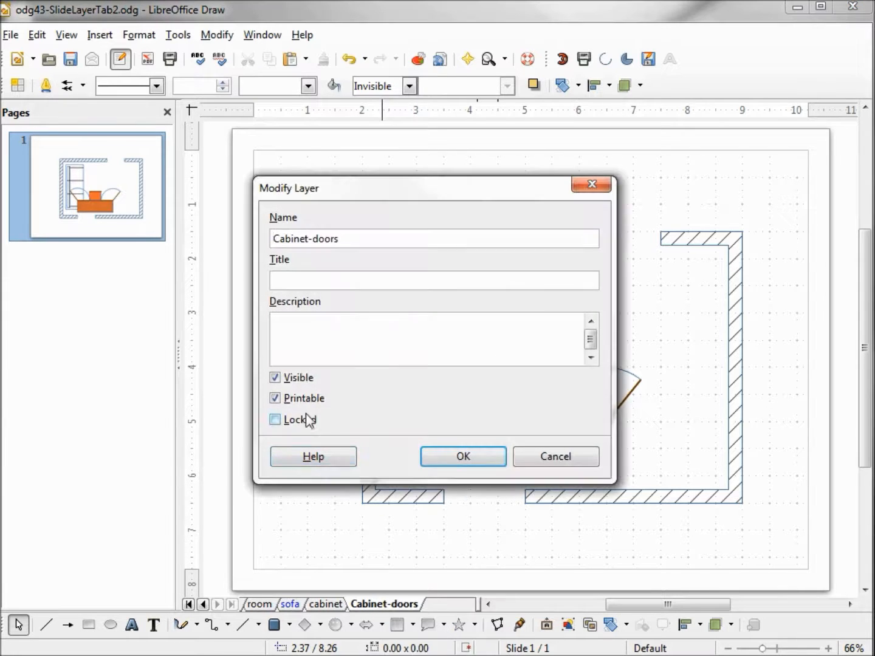
{"action": "left_click", "coordinate": [286, 381]}
{"action": "left_click", "coordinate": [457, 463]}
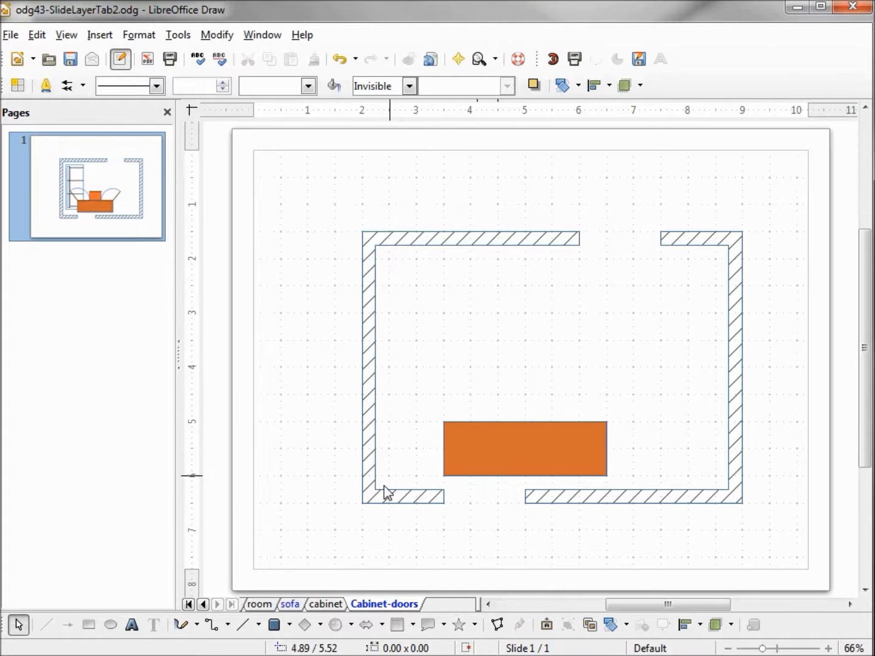
On the cabinet layer, rotate the cabinet group 90° clockwise and move it against the room's left wall
{"action": "left_click", "coordinate": [325, 604]}
{"action": "left_click", "coordinate": [455, 458]}
{"action": "left_click", "coordinate": [456, 459]}
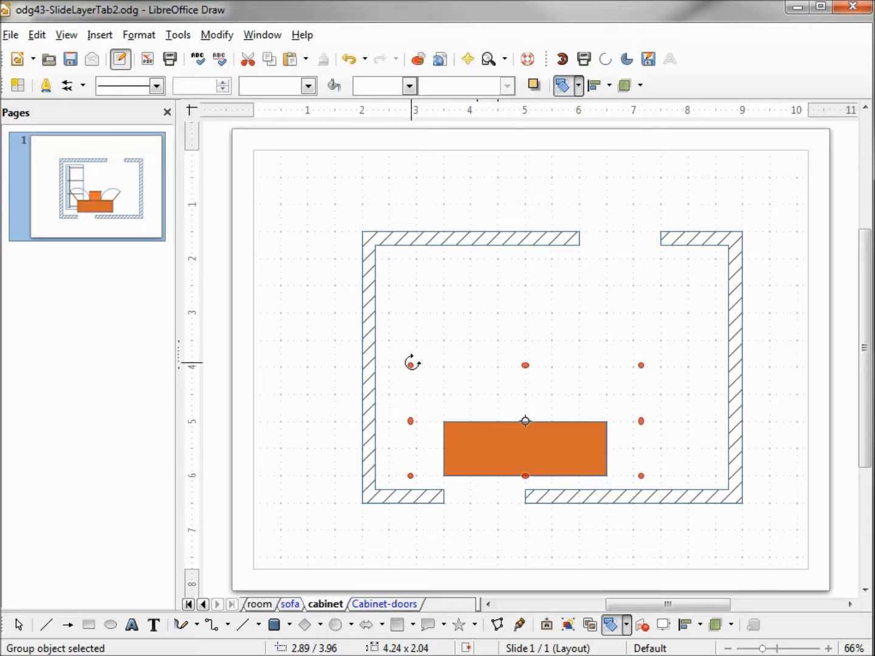
{"action": "left_click_drag", "start_coordinate": [410, 363], "coordinate": [584, 288]}
{"action": "left_click_drag", "start_coordinate": [501, 417], "coordinate": [405, 361]}
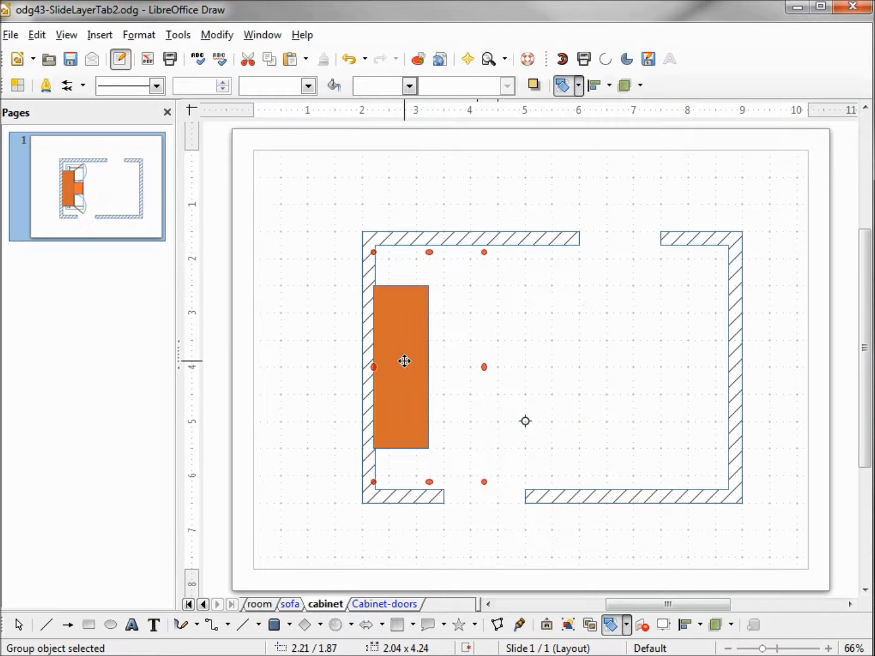
Make the Cabinet-doors layer visible
{"action": "left_click", "coordinate": [394, 605]}
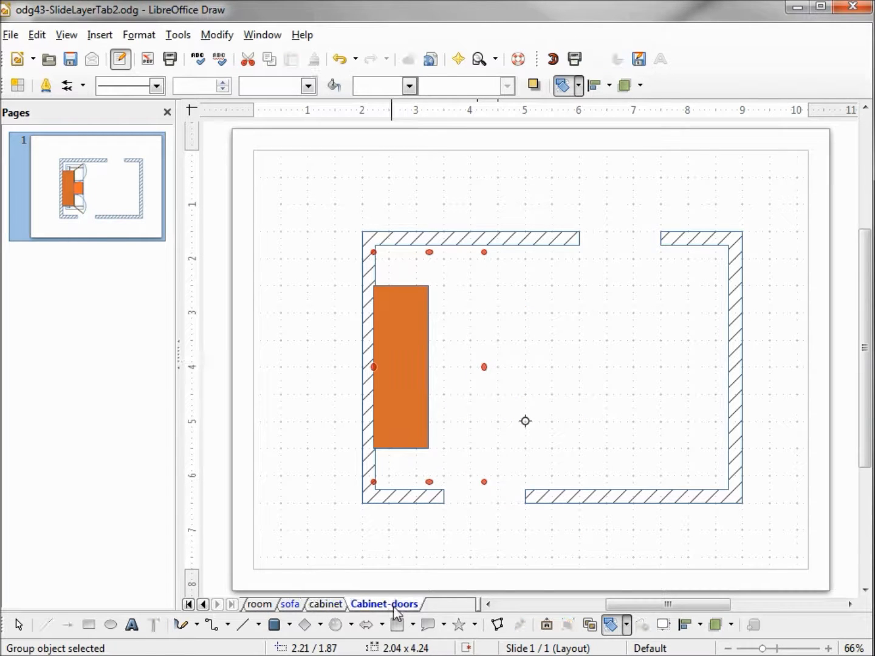
{"action": "right_click", "coordinate": [396, 611]}
{"action": "left_click", "coordinate": [453, 636]}
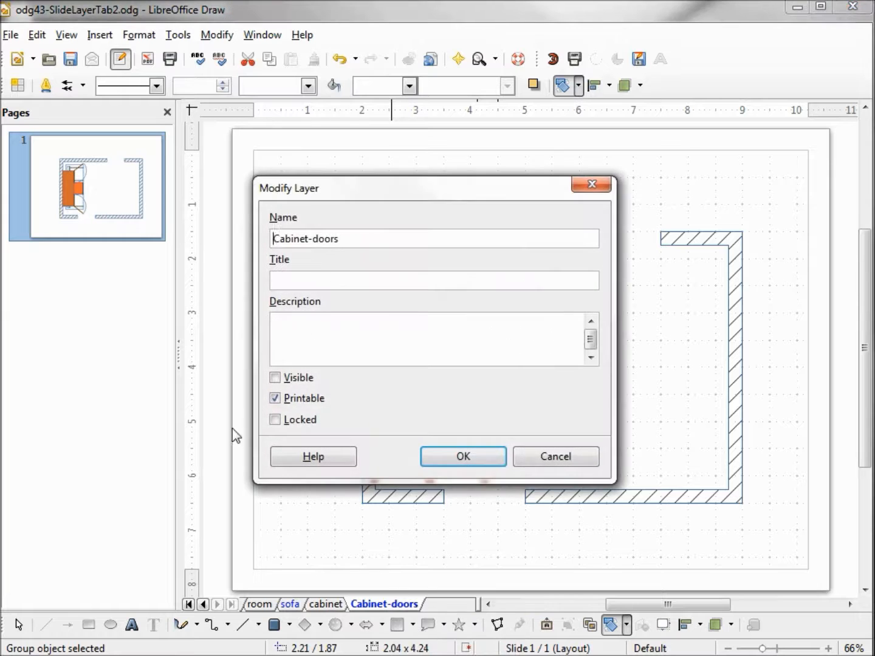
{"action": "left_click", "coordinate": [277, 378]}
{"action": "left_click", "coordinate": [473, 457]}
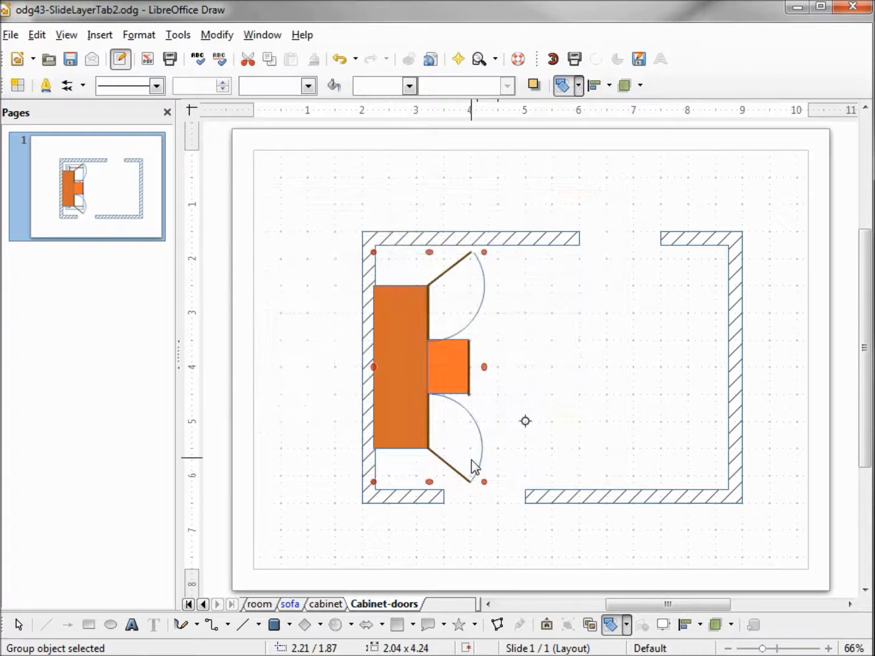
Make the sofa layer visible
{"action": "left_click", "coordinate": [295, 610]}
{"action": "right_click", "coordinate": [295, 609]}
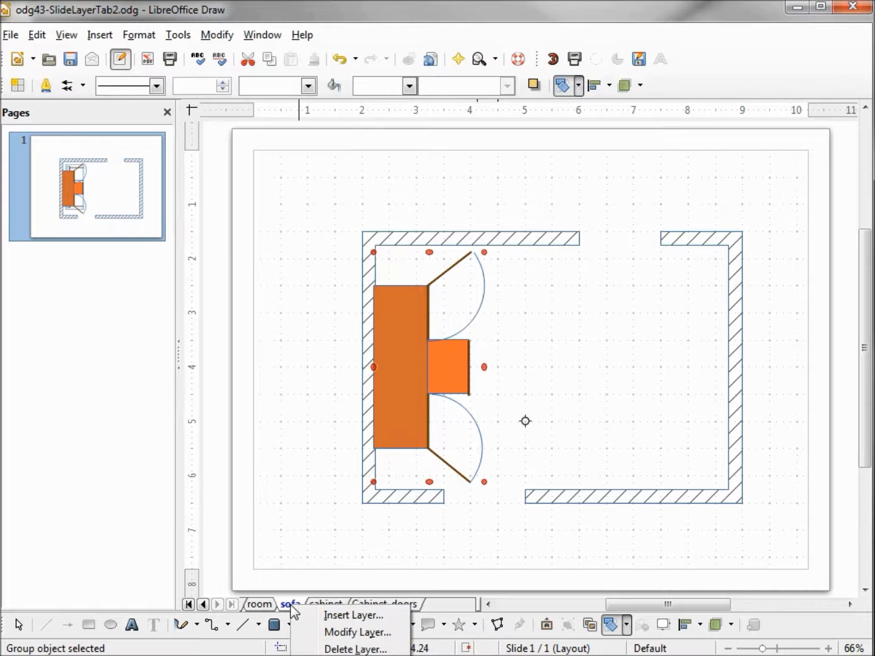
{"action": "left_click", "coordinate": [347, 632]}
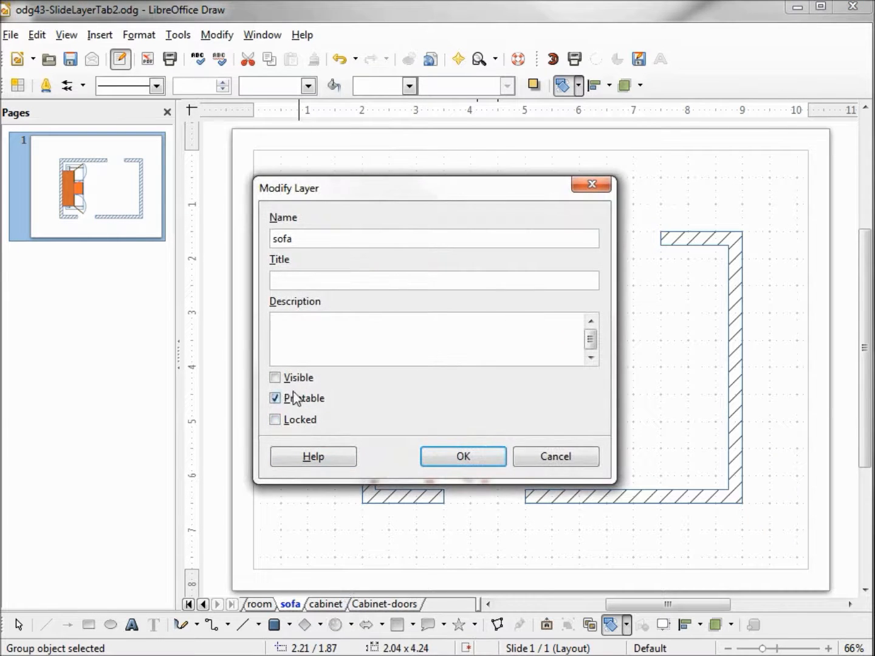
{"action": "left_click", "coordinate": [284, 378]}
{"action": "left_click", "coordinate": [462, 459]}
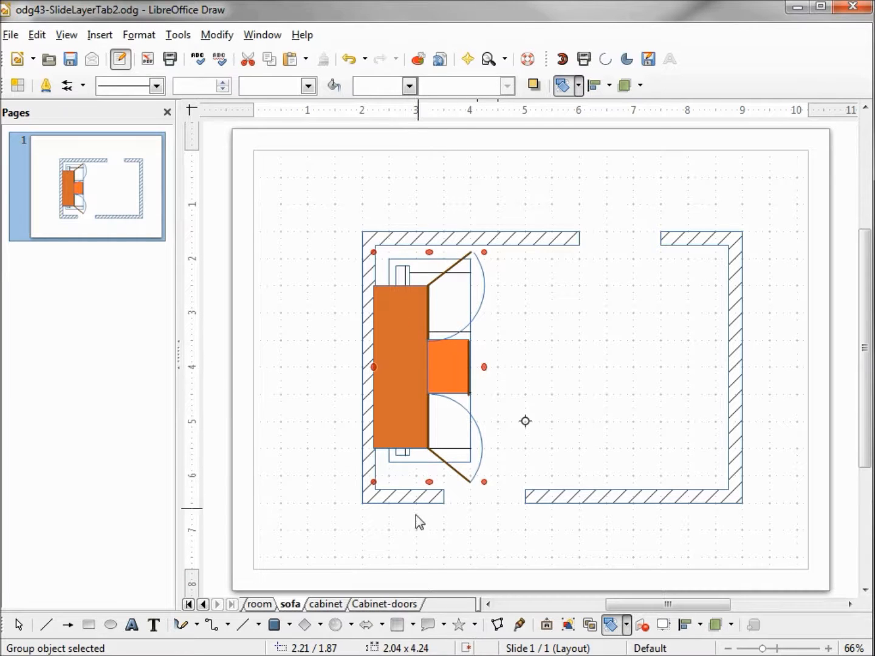
Move the sofa group to the room's right wall and rotate it 180° so its backrest faces that wall
{"action": "left_click", "coordinate": [417, 463]}
{"action": "left_click_drag", "start_coordinate": [417, 463], "coordinate": [660, 467]}
{"action": "left_click", "coordinate": [659, 466]}
{"action": "mouse_move", "coordinate": [716, 469]}
{"action": "left_mouse_down"}
{"action": "mouse_move", "coordinate": [749, 424]}
{"action": "mouse_move", "coordinate": [702, 272]}
{"action": "mouse_move", "coordinate": [647, 248]}
{"action": "mouse_move", "coordinate": [618, 250]}
{"action": "left_mouse_up"}
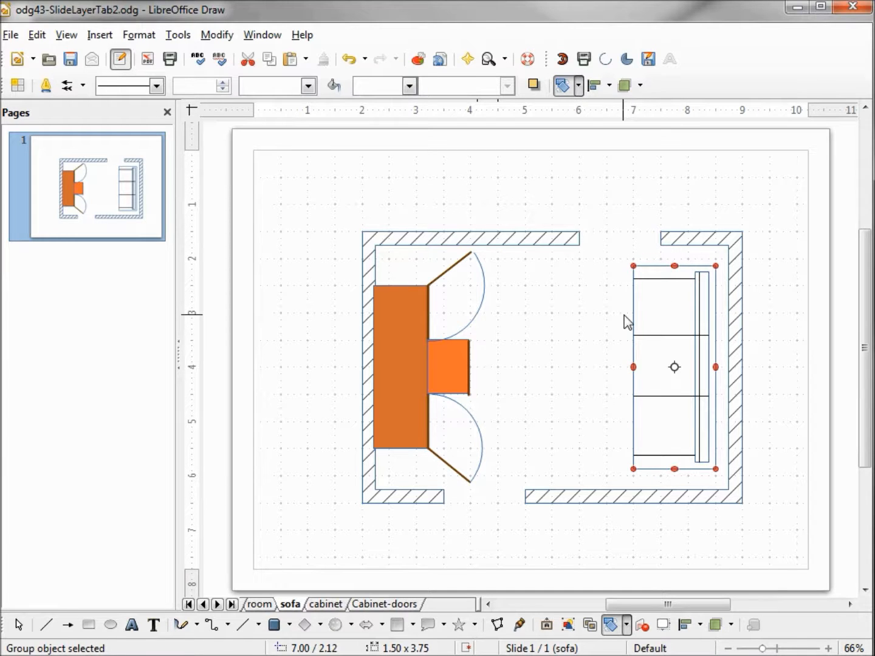
Turn off the visibility of the Cabinet-doors layer, leaving it printable
{"action": "left_click", "coordinate": [367, 605]}
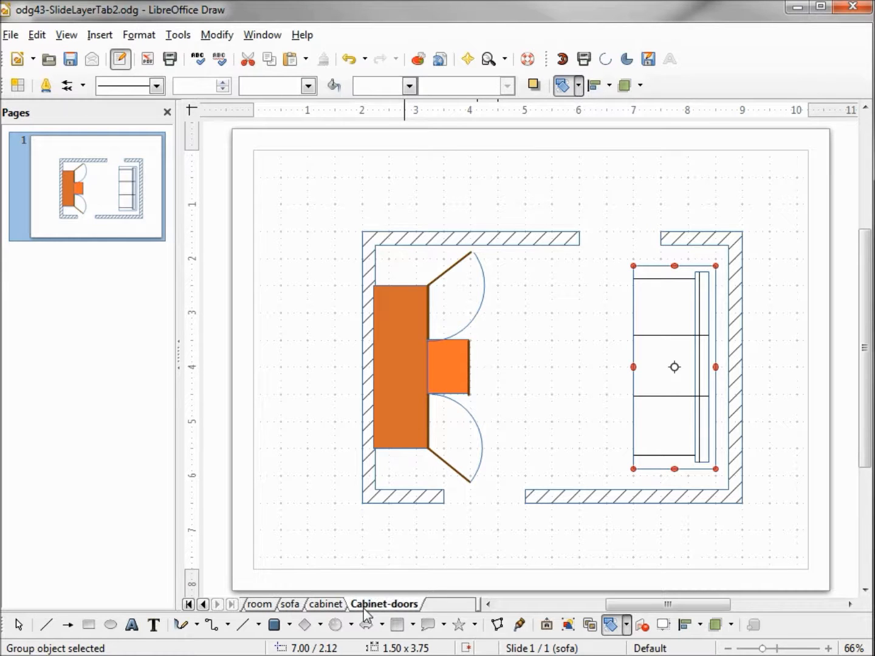
{"action": "right_click", "coordinate": [367, 607]}
{"action": "left_click", "coordinate": [413, 635]}
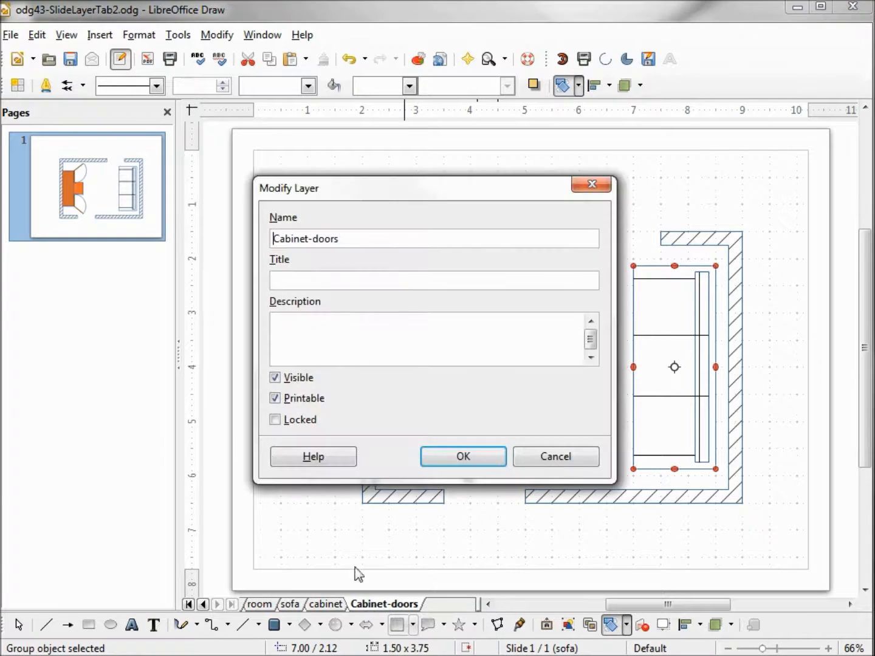
{"action": "left_click", "coordinate": [276, 378]}
{"action": "left_click", "coordinate": [450, 456]}
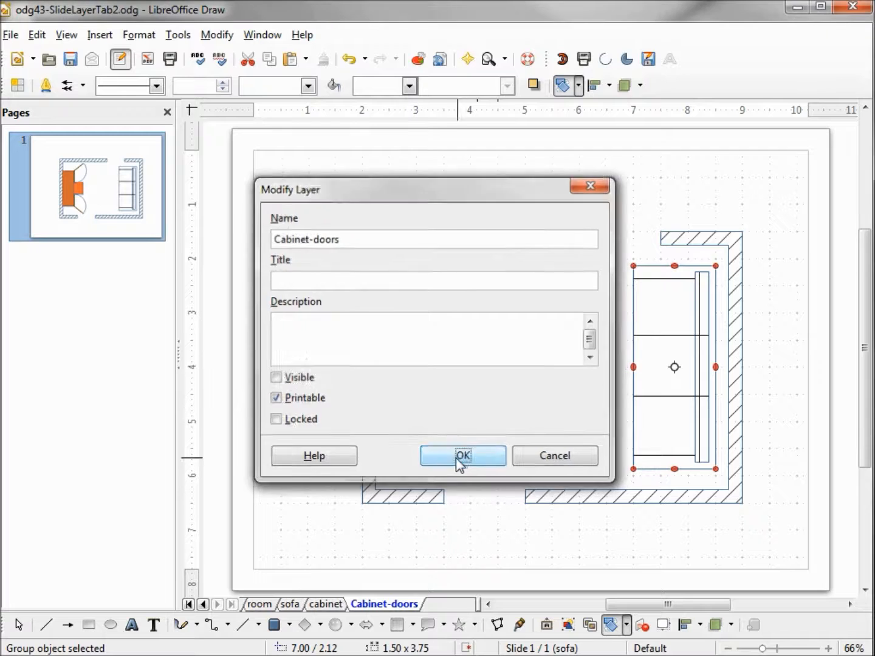